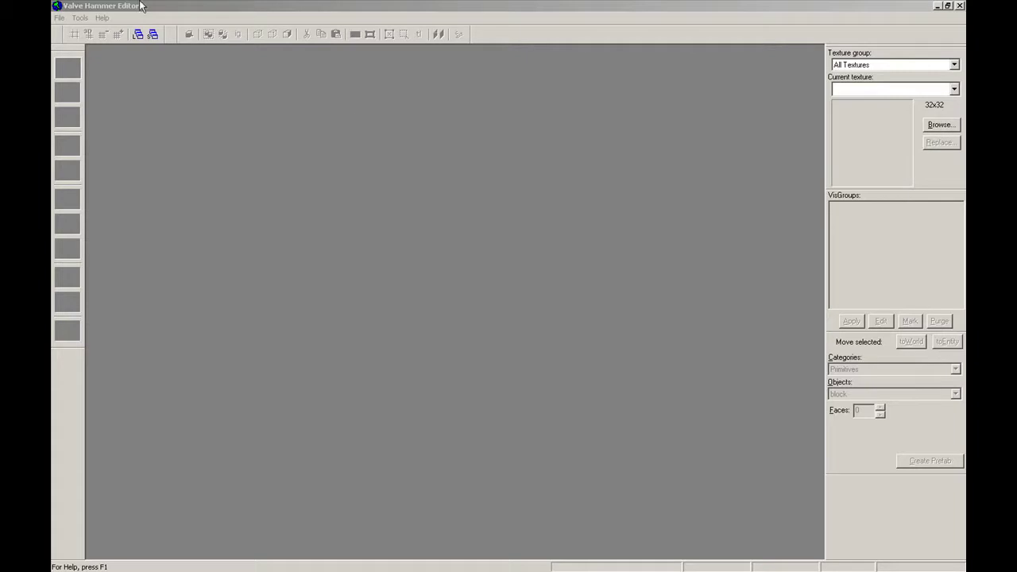
- Create a new map using the default game configuration
{"action": "left_click", "coordinate": [59, 19]}
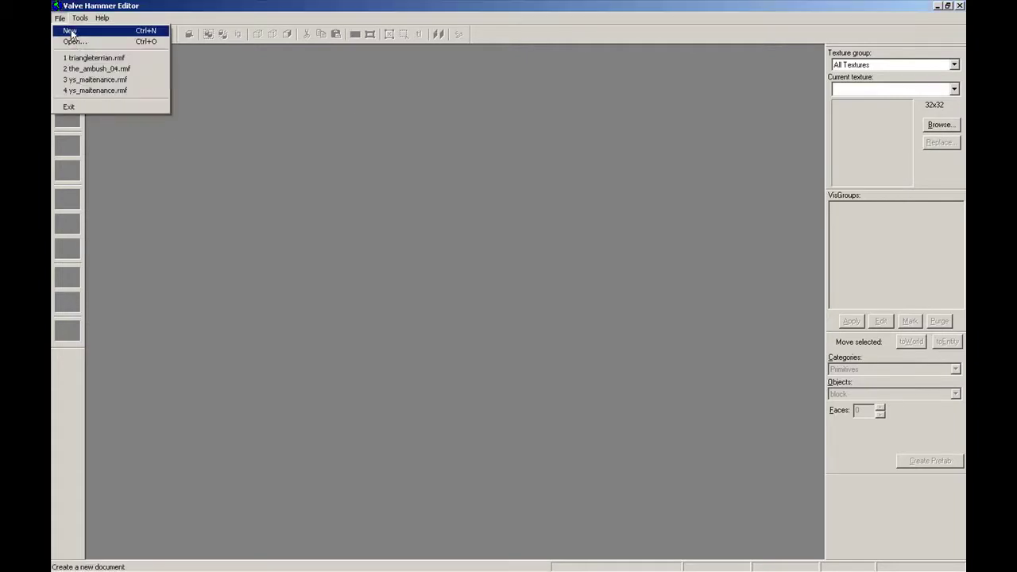
{"action": "left_click", "coordinate": [68, 30]}
{"action": "left_click", "coordinate": [475, 271]}
{"action": "left_click", "coordinate": [566, 330]}
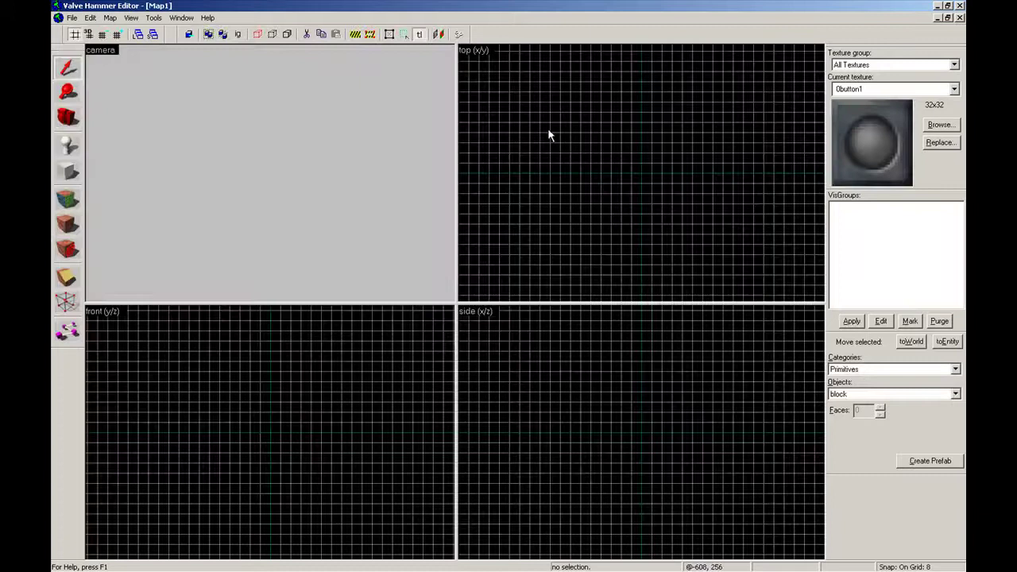
- Filter the texture browser for null and make the null texture the current one
{"action": "left_click", "coordinate": [950, 126]}
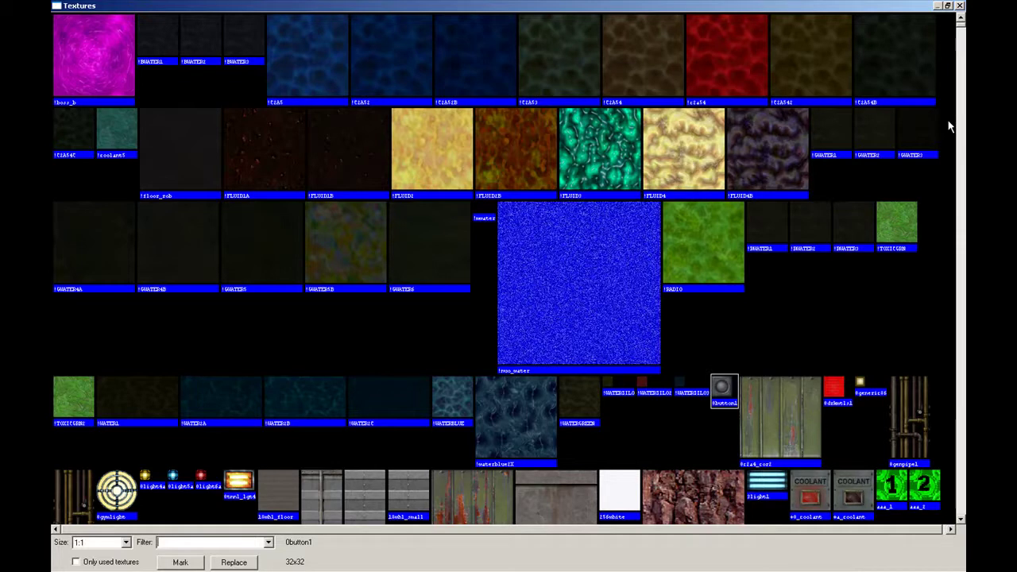
{"action": "key", "text": "Return"}
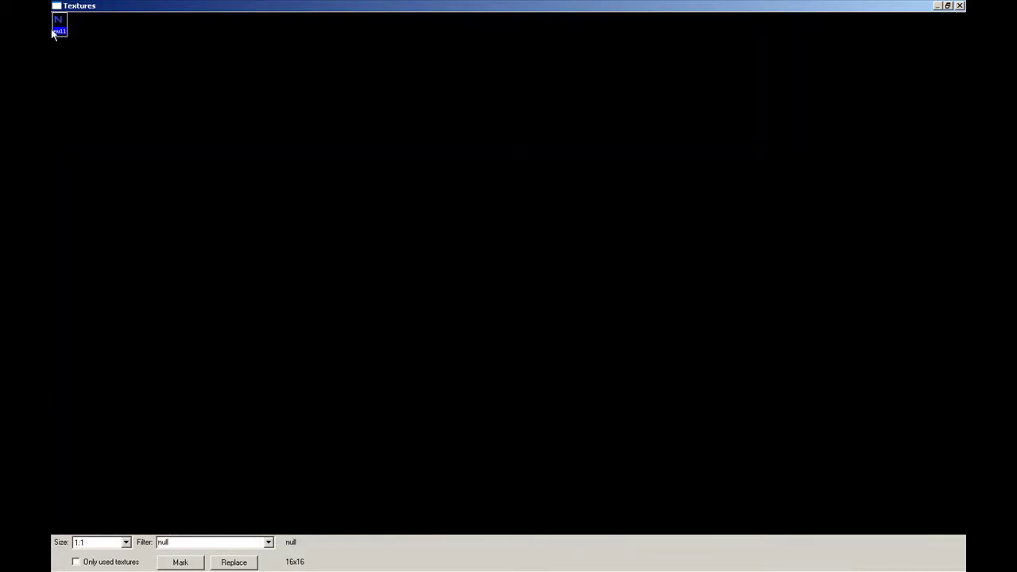
{"action": "double_click", "coordinate": [53, 31]}
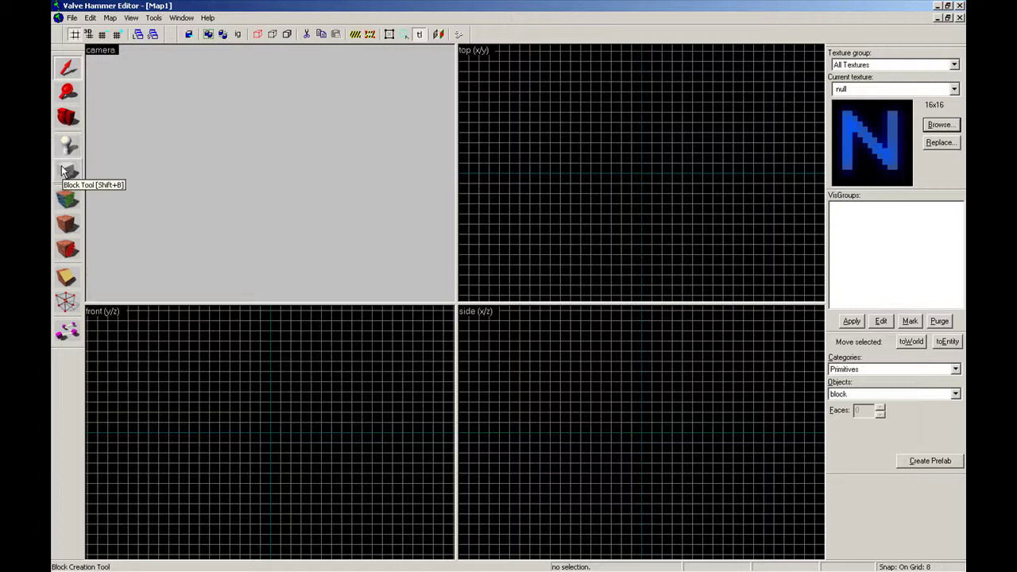
- Outline a 64 × 64 unit block in the top view and reduce its height to 16 units
{"action": "left_click", "coordinate": [65, 171]}
{"action": "scroll", "coordinate": [545, 193], "scroll_direction": "down", "scroll_amount": 2}
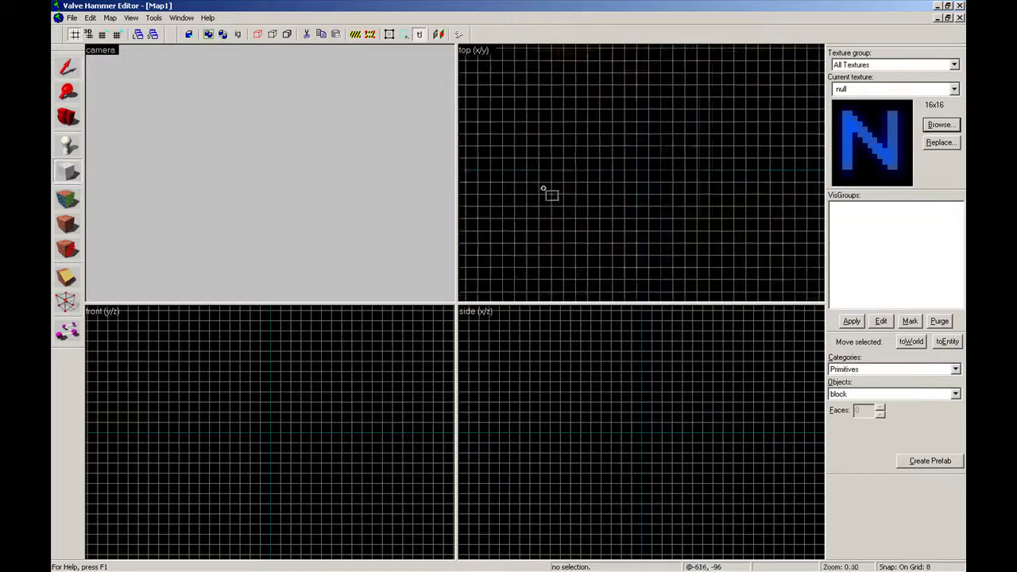
{"action": "scroll", "coordinate": [570, 163], "scroll_direction": "up", "scroll_amount": 3}
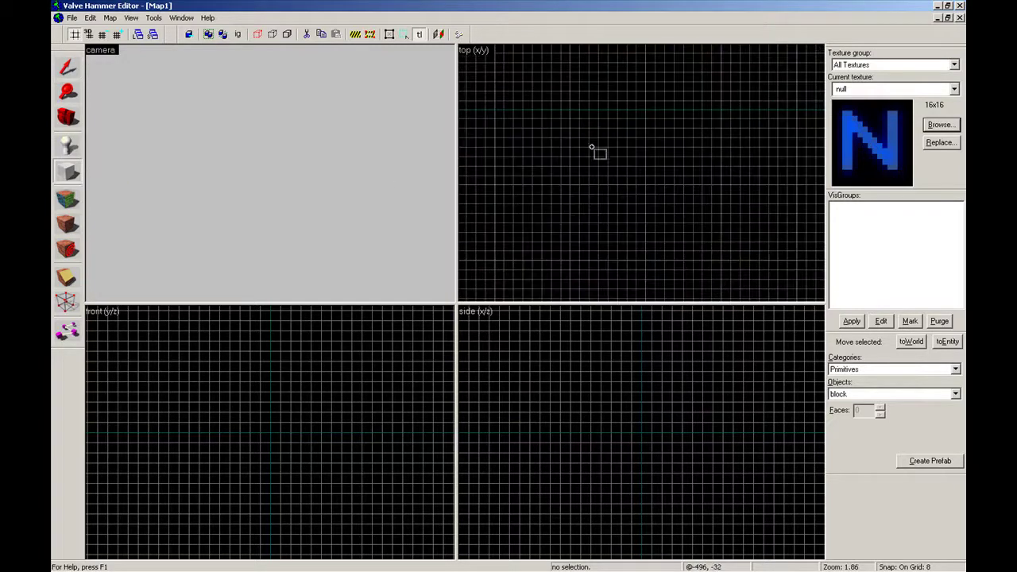
{"action": "scroll", "coordinate": [586, 190], "scroll_direction": "up", "scroll_amount": 2}
{"action": "left_click_drag", "start_coordinate": [560, 167], "coordinate": [640, 244]}
{"action": "scroll", "coordinate": [641, 253], "scroll_direction": "down", "scroll_amount": 3}
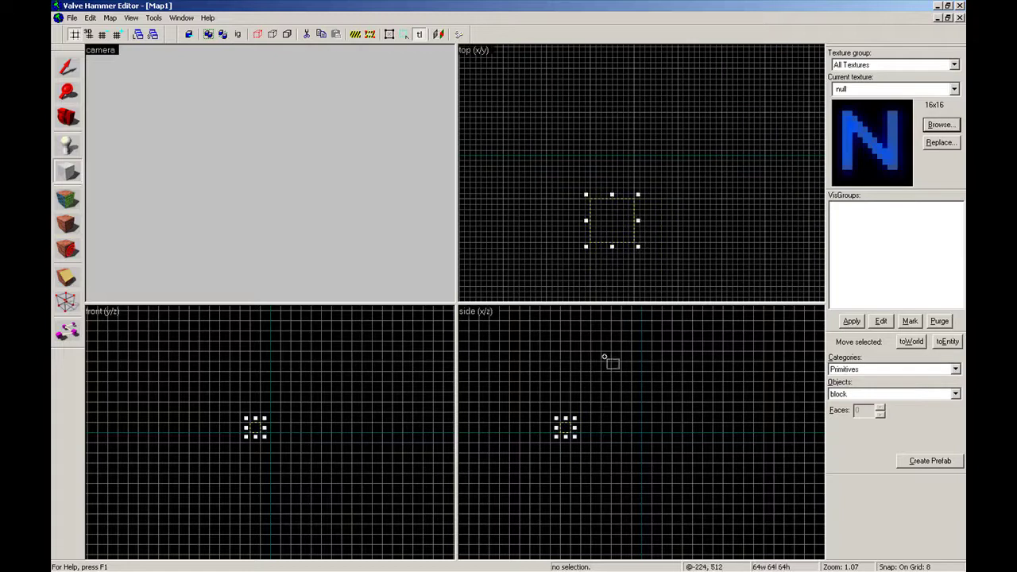
{"action": "scroll", "coordinate": [584, 401], "scroll_direction": "up", "scroll_amount": 2}
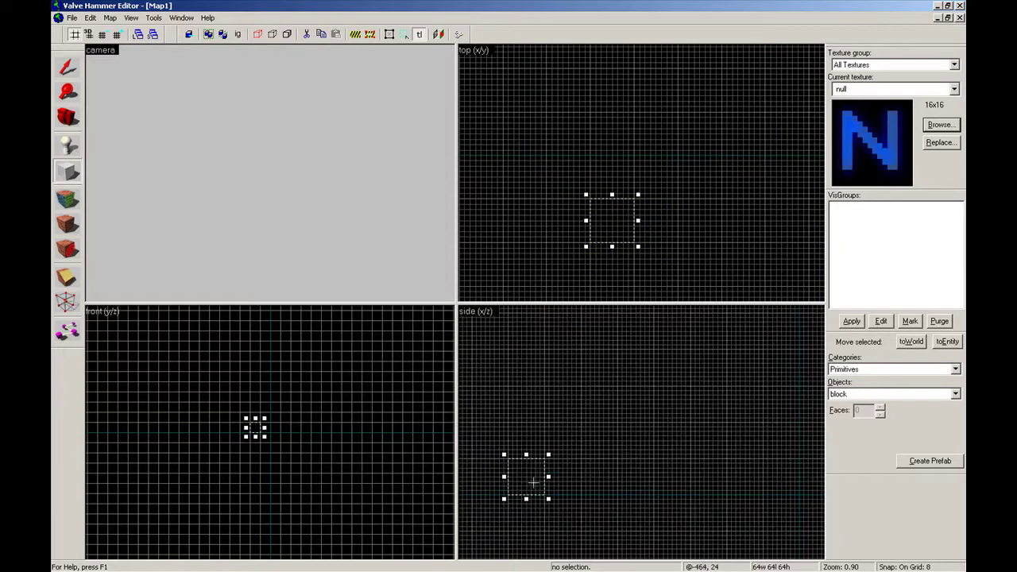
{"action": "left_click_drag", "start_coordinate": [525, 499], "coordinate": [525, 472]}
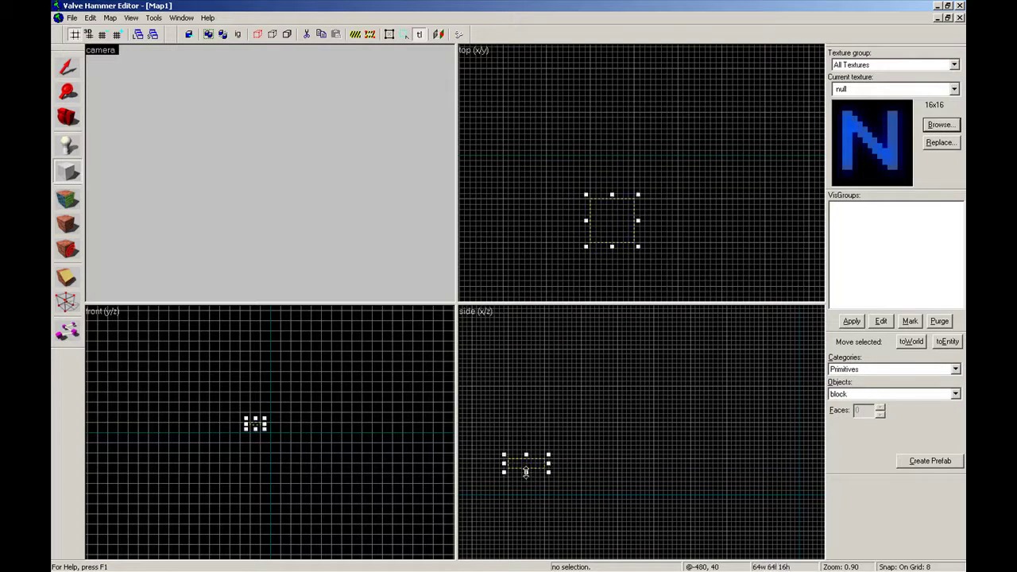
- Enlarge the block outline to 128 × 128 units and create the null-textured block
{"action": "scroll", "coordinate": [658, 263], "scroll_direction": "down", "scroll_amount": 4}
{"action": "scroll", "coordinate": [636, 228], "scroll_direction": "up", "scroll_amount": 3}
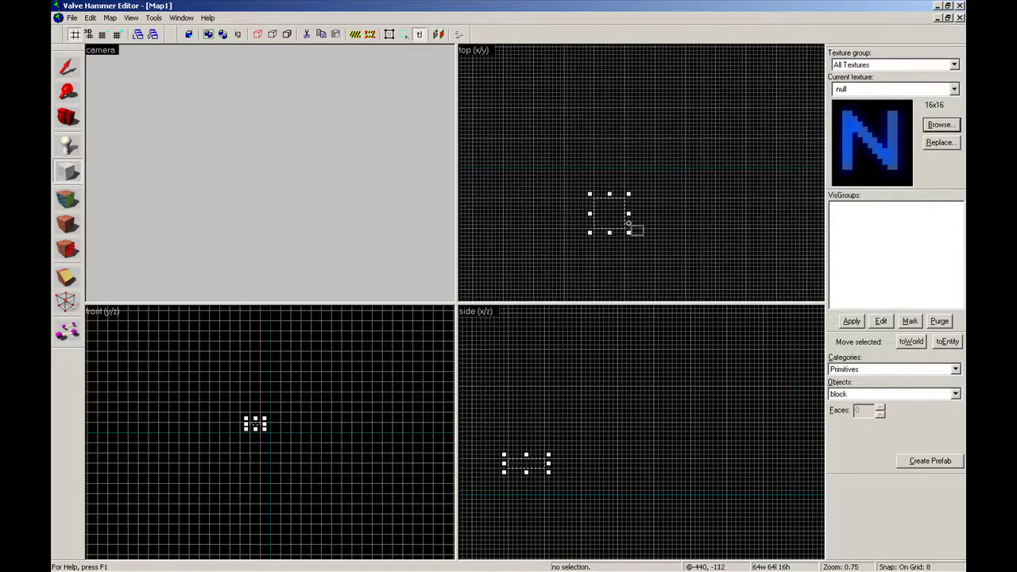
{"action": "left_click_drag", "start_coordinate": [629, 232], "coordinate": [659, 261]}
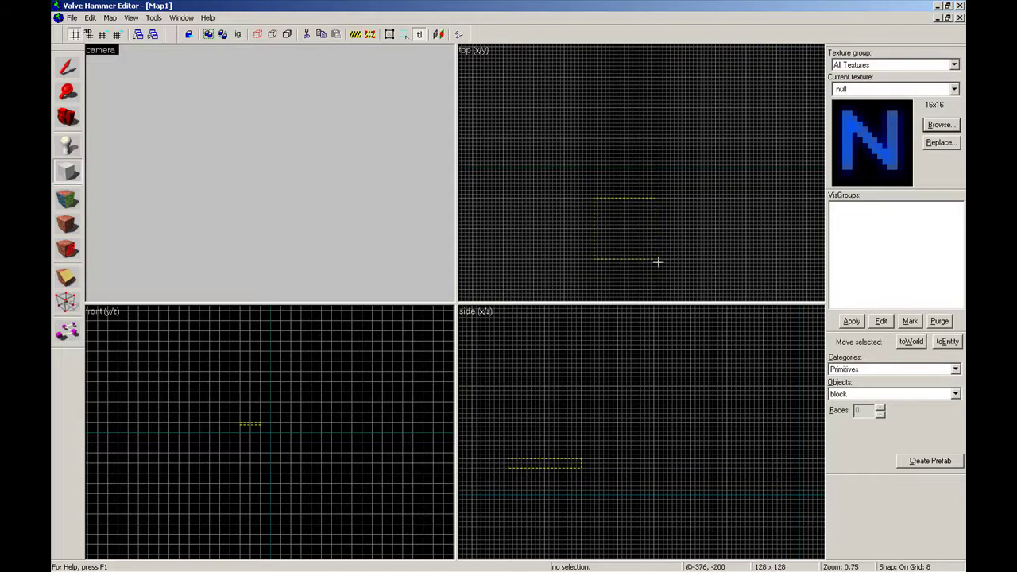
{"action": "left_click_drag", "start_coordinate": [658, 263], "coordinate": [659, 261]}
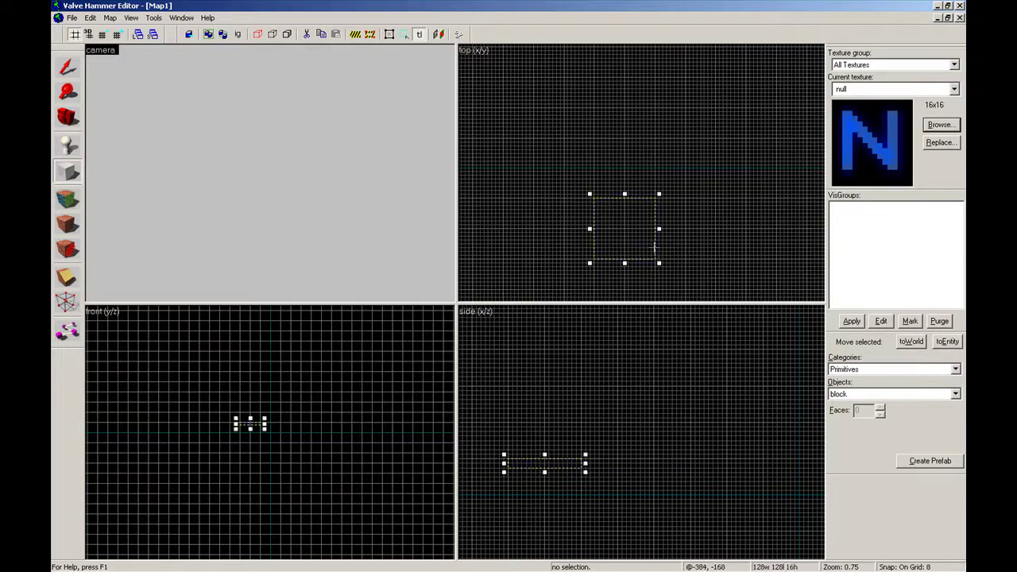
{"action": "key", "text": "Return"}
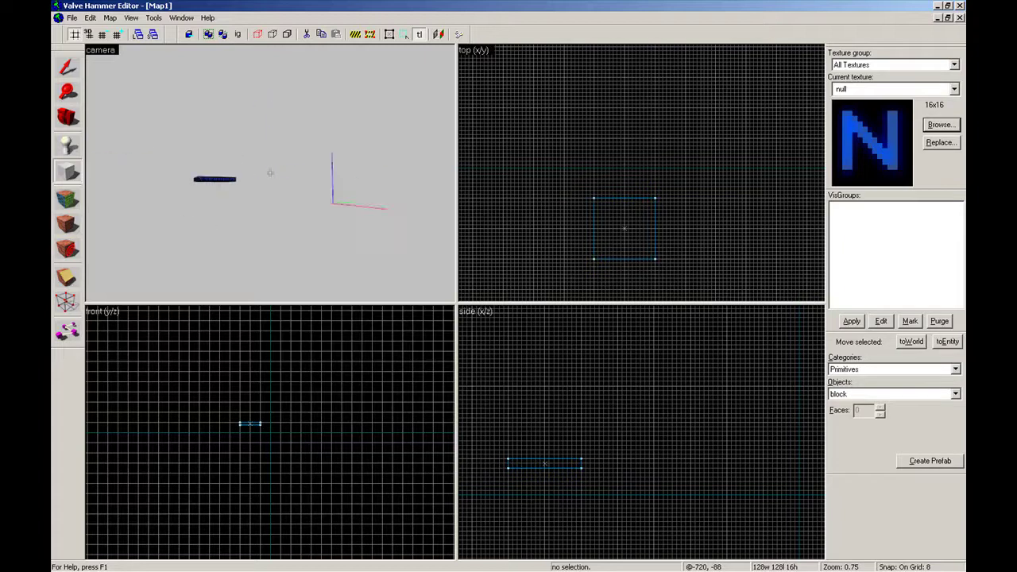
- Select the block and shrink its footprint to 64 × 64 units in the top view
{"action": "key", "text": "w"}
{"action": "key", "text": "s"}
{"action": "key", "text": "z"}
{"action": "key", "text": "shift+s"}
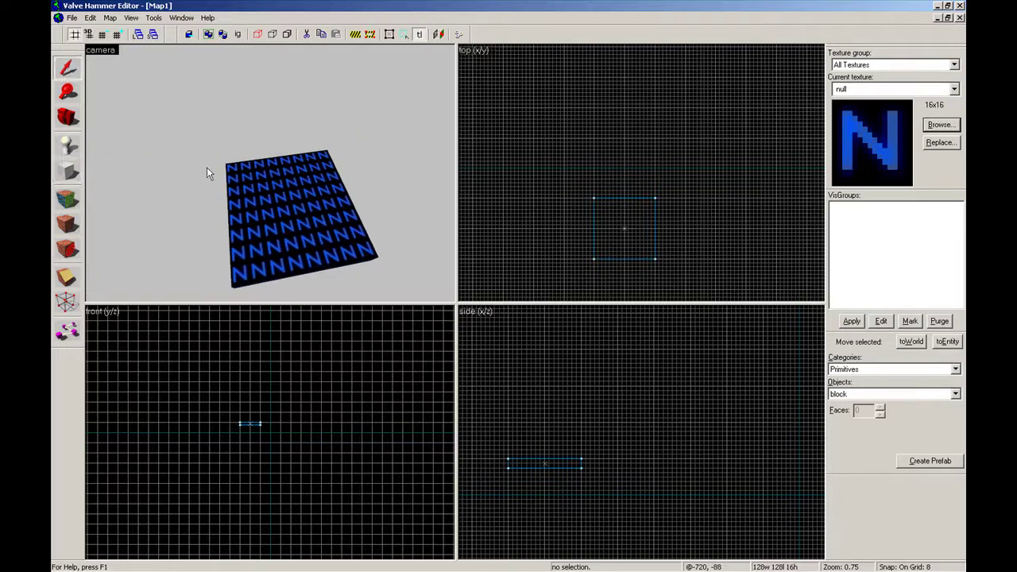
{"action": "left_click", "coordinate": [282, 220]}
{"action": "scroll", "coordinate": [573, 227], "scroll_direction": "up", "scroll_amount": 3}
{"action": "left_click_drag", "start_coordinate": [687, 262], "coordinate": [623, 200]}
- Apply the -0OUT_RK3 rock texture to the block's top face and select the block
{"action": "key", "text": "shift+a"}
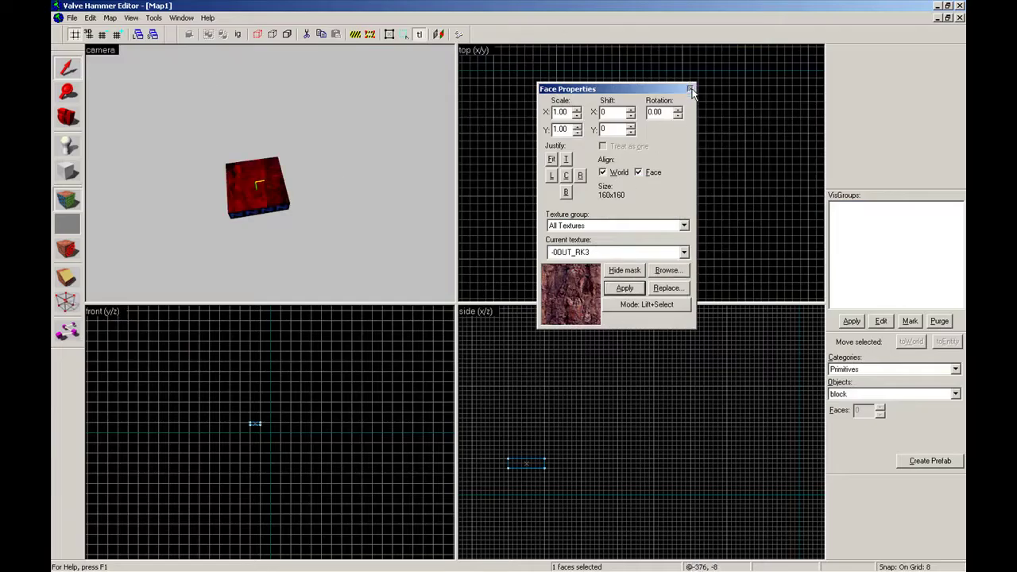
{"action": "left_click", "coordinate": [690, 89]}
{"action": "key", "text": "z"}
{"action": "key", "text": "w"}
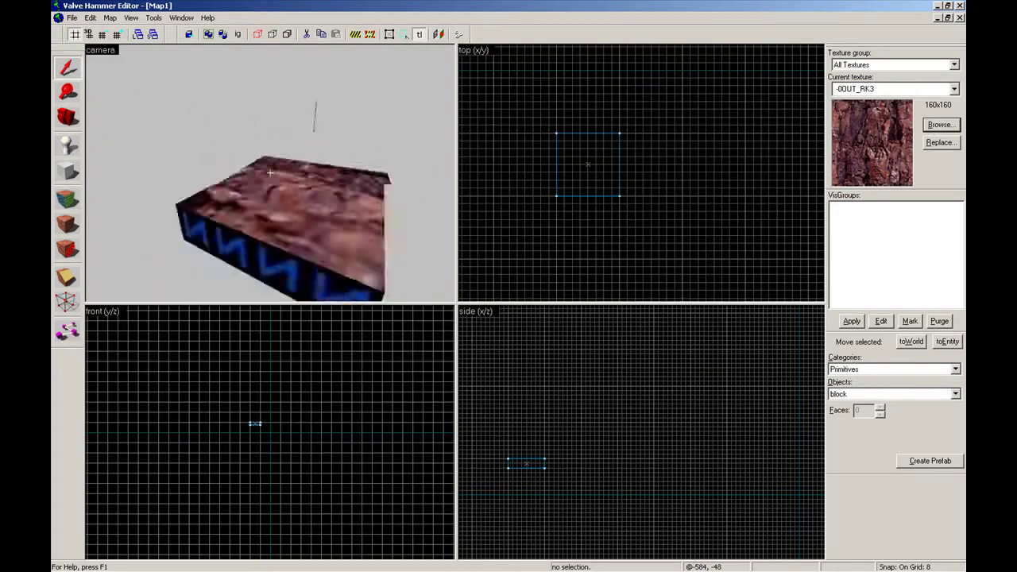
{"action": "key", "text": "w"}
{"action": "key", "text": "s"}
{"action": "key", "text": "z"}
{"action": "key", "text": "Down"}
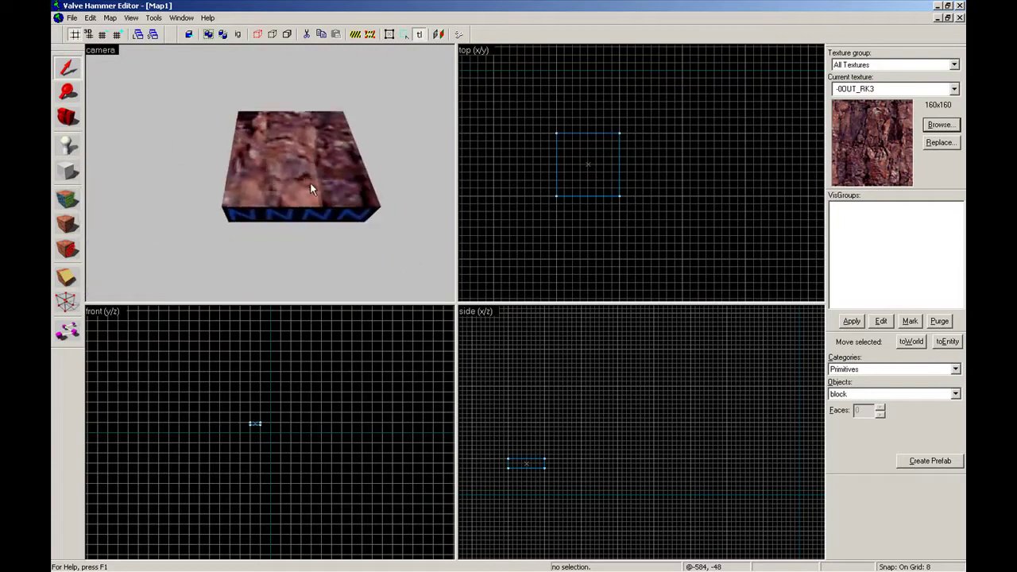
{"action": "left_click", "coordinate": [310, 181]}
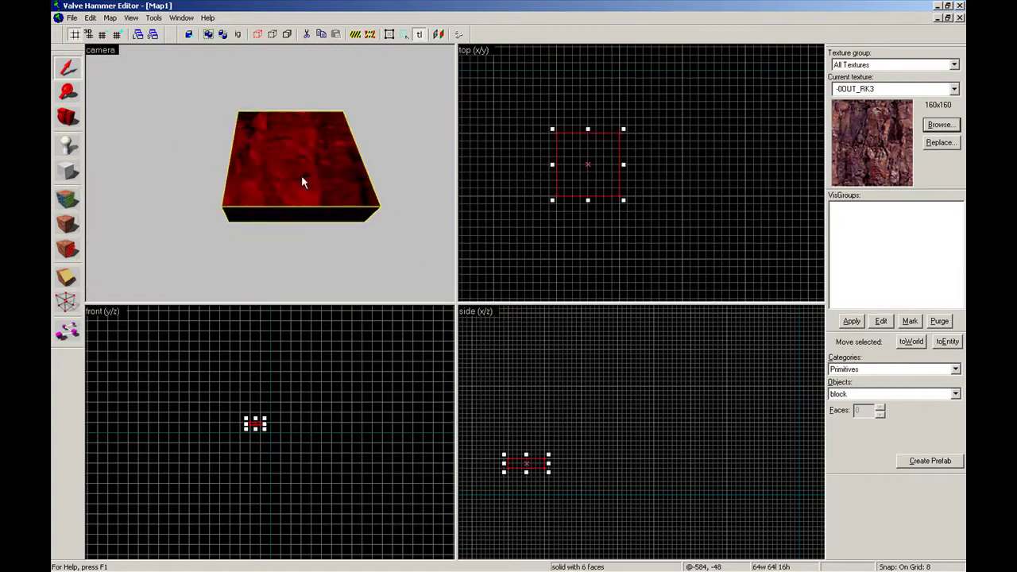
{"action": "left_click", "coordinate": [67, 277]}
{"action": "left_click_drag", "start_coordinate": [522, 208], "coordinate": [632, 99]}
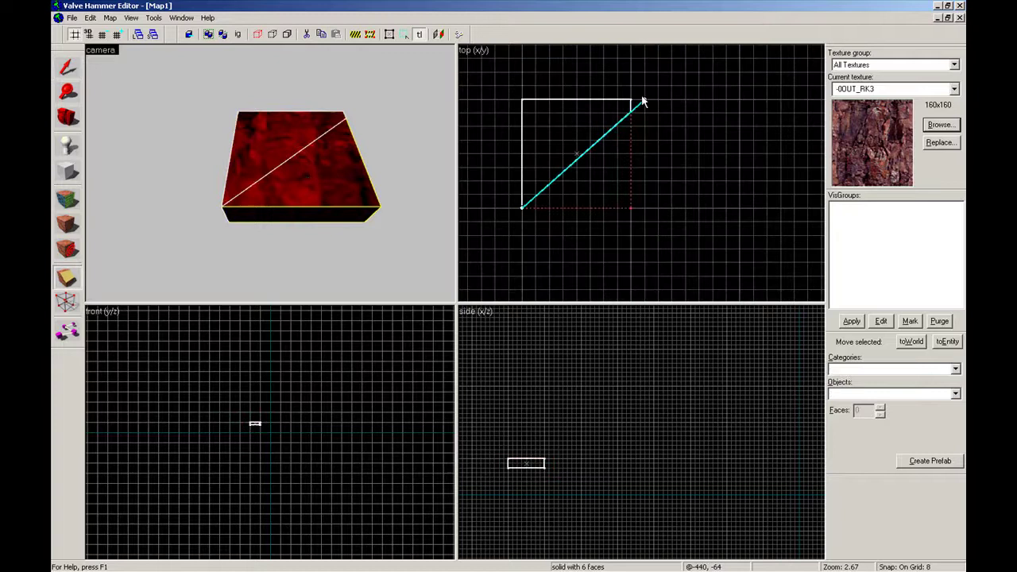
{"action": "key", "text": "shift+x"}
{"action": "key", "text": "shift+x"}
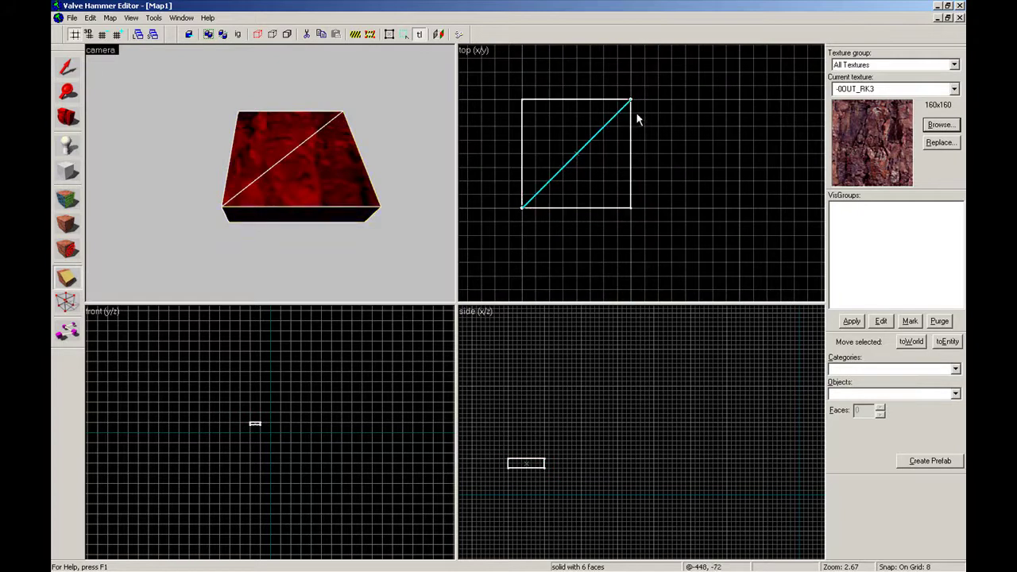
{"action": "left_click", "coordinate": [67, 69]}
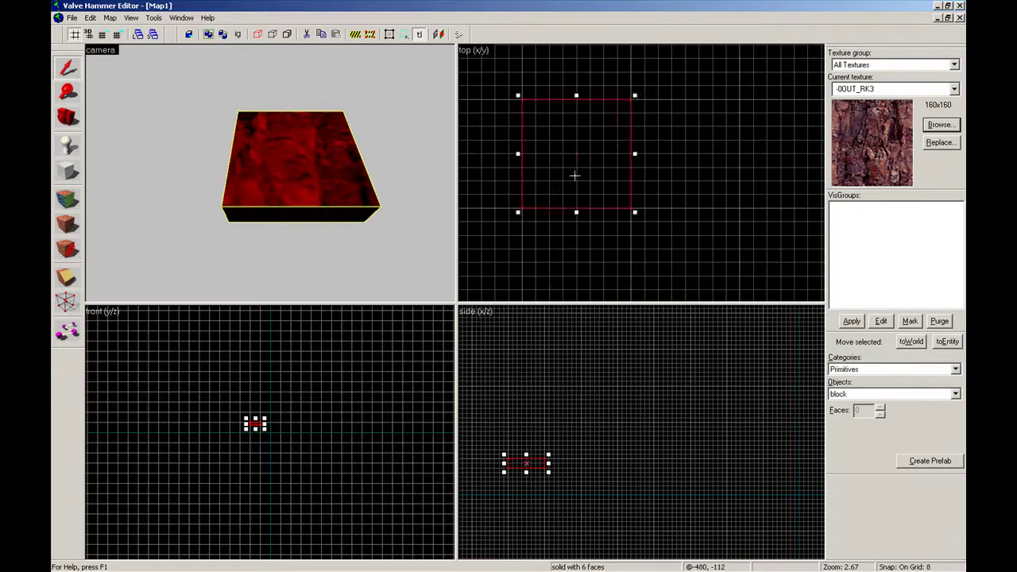
- Duplicate the textured block in the top view to form an adjoining 2 × 2 grid of blocks
{"action": "scroll", "coordinate": [574, 175], "scroll_direction": "down", "scroll_amount": 3}
{"action": "left_click_drag", "start_coordinate": [573, 175], "coordinate": [632, 163]}
{"action": "mouse_move", "coordinate": [633, 162]}
{"action": "left_mouse_down", "text": "shift"}
{"action": "mouse_move", "coordinate": [630, 101]}
{"action": "mouse_move", "coordinate": [566, 100]}
{"action": "left_mouse_up", "text": "shift"}
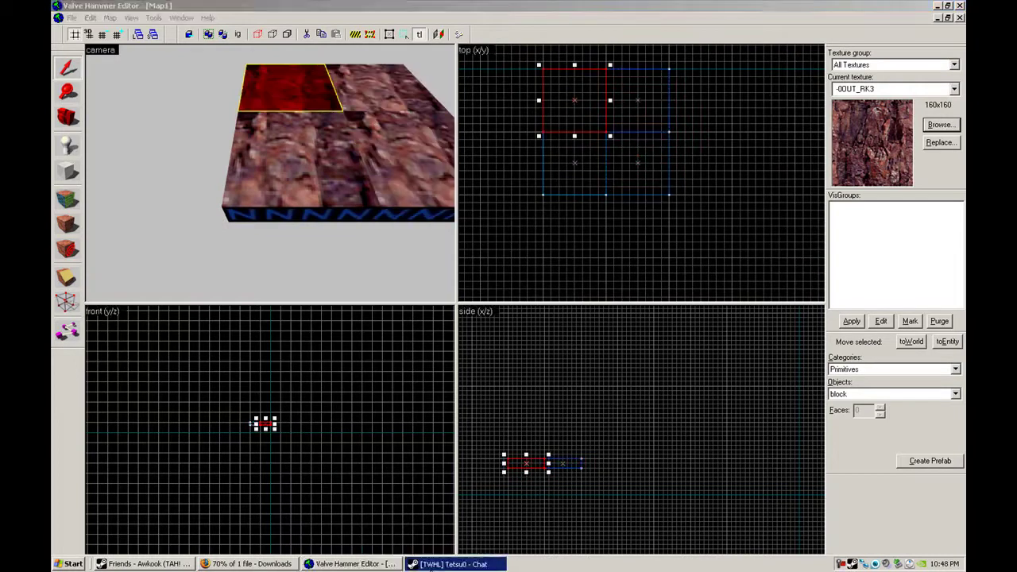
{"action": "left_click", "coordinate": [633, 6]}
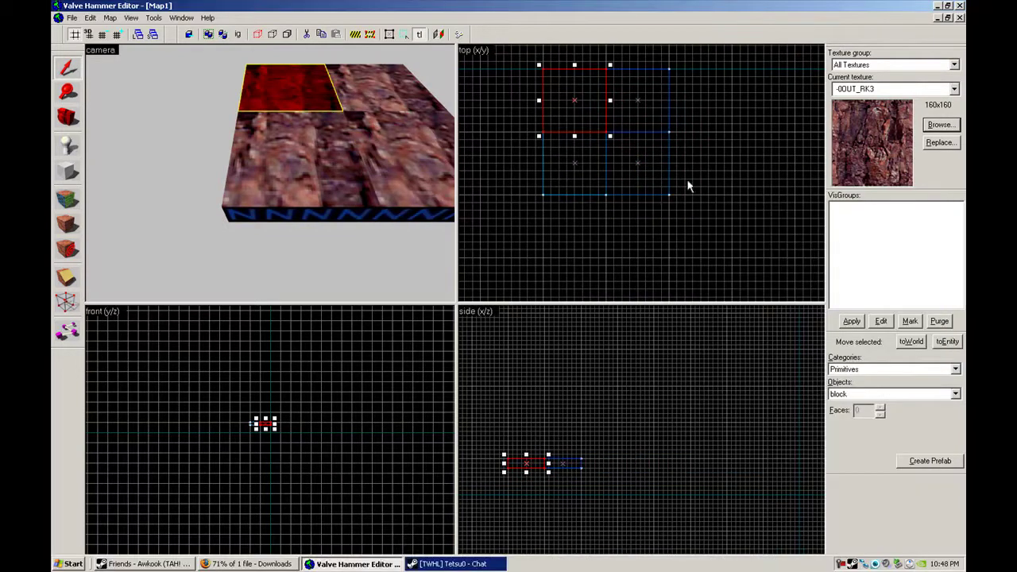
- Select all four blocks and clip them along the grid's main diagonal, keeping both sides
{"action": "left_click_drag", "start_coordinate": [692, 208], "coordinate": [511, 65]}
{"action": "key", "text": "Return"}
{"action": "key", "text": "shift+x"}
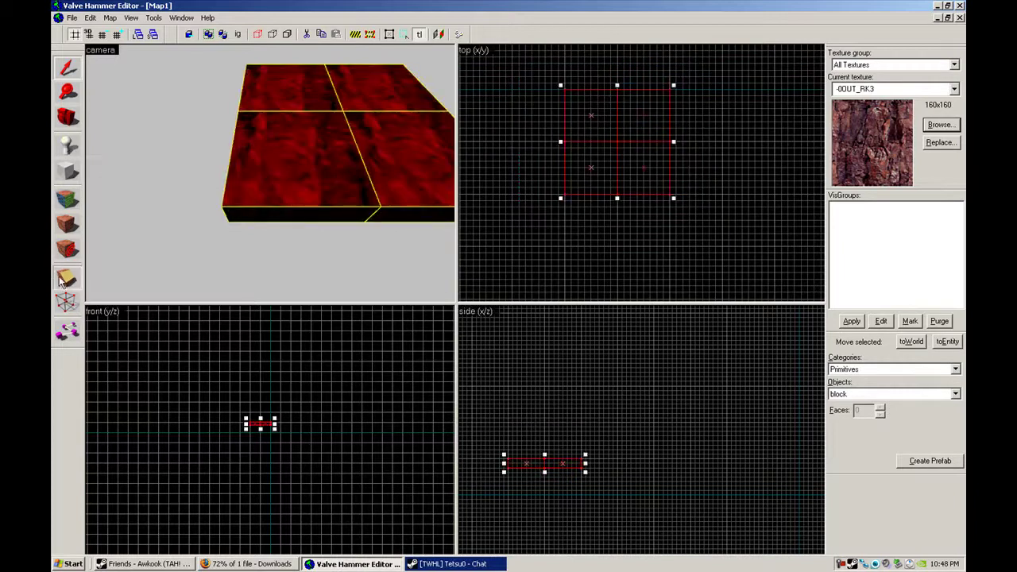
{"action": "mouse_move", "coordinate": [565, 195]}
{"action": "left_mouse_down"}
{"action": "mouse_move", "coordinate": [681, 94]}
{"action": "mouse_move", "coordinate": [669, 92]}
{"action": "left_mouse_up"}
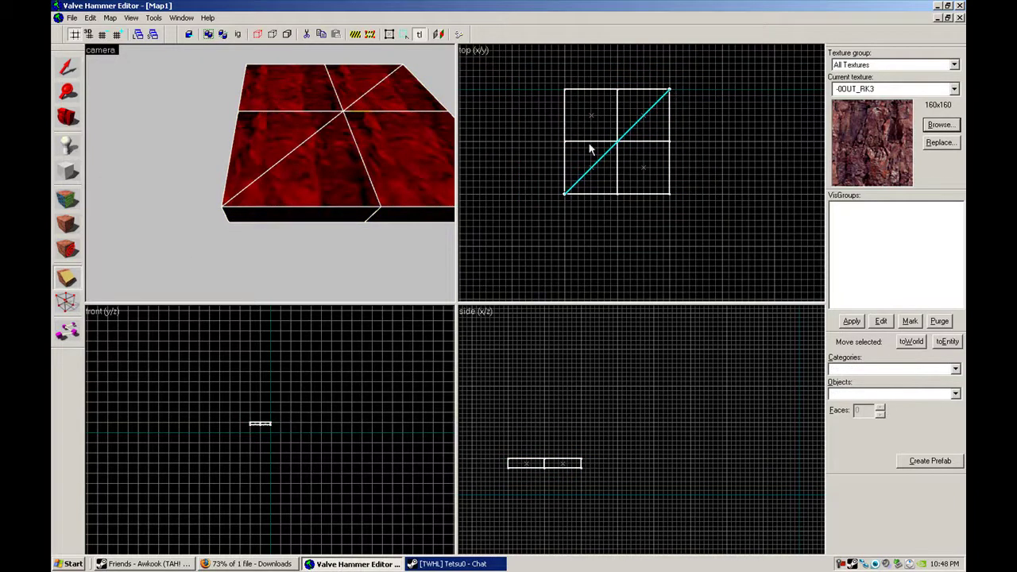
{"action": "key", "text": "Return"}
- Clip the two remaining corner blocks diagonally, parallel to the main diagonal cut, keeping both sides
{"action": "left_click_drag", "start_coordinate": [566, 141], "coordinate": [618, 91]}
{"action": "key", "text": "Return"}
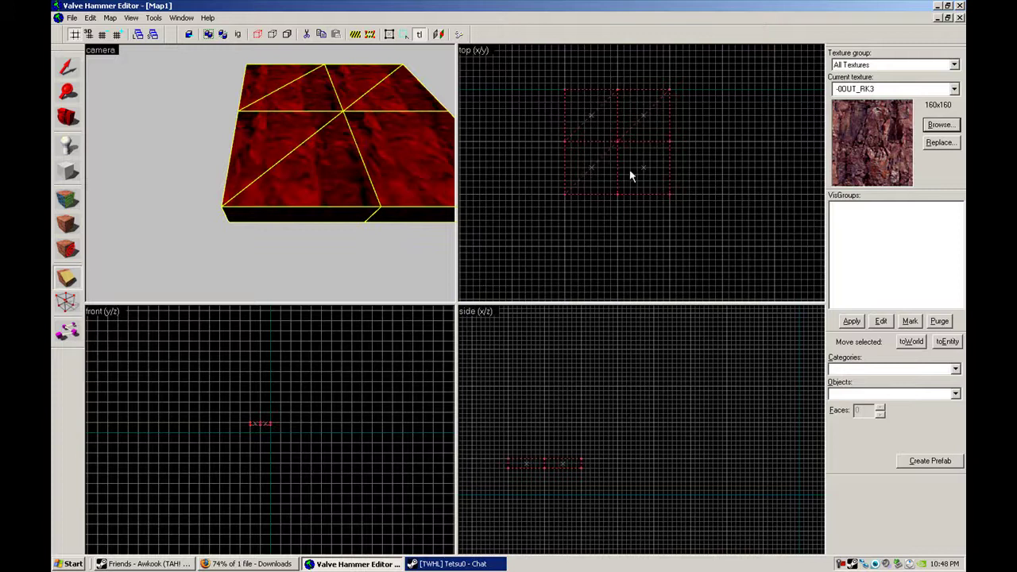
{"action": "left_click_drag", "start_coordinate": [619, 193], "coordinate": [670, 142]}
{"action": "key", "text": "Return"}
- Group the triangular pieces and duplicate the group into an adjoining 2 × 2 arrangement in the top view
{"action": "mouse_move", "coordinate": [722, 226]}
{"action": "left_mouse_down"}
{"action": "mouse_move", "coordinate": [550, 56]}
{"action": "mouse_move", "coordinate": [715, 160]}
{"action": "left_mouse_up"}
{"action": "left_click", "coordinate": [65, 66]}
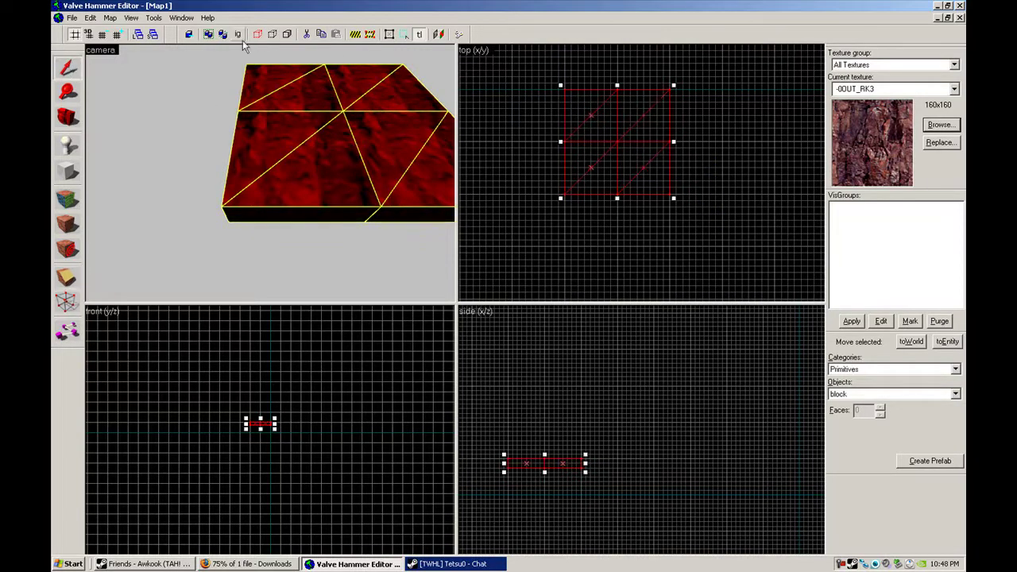
{"action": "left_click", "coordinate": [209, 37]}
{"action": "scroll", "coordinate": [681, 191], "scroll_direction": "down", "scroll_amount": 3}
{"action": "left_click_drag", "start_coordinate": [629, 162], "coordinate": [691, 162], "text": "shift"}
{"action": "left_click_drag", "start_coordinate": [691, 163], "coordinate": [692, 101], "text": "shift"}
{"action": "mouse_move", "coordinate": [690, 100]}
{"action": "left_mouse_down", "text": "shift"}
{"action": "mouse_move", "coordinate": [627, 100]}
{"action": "mouse_move", "coordinate": [580, 170]}
{"action": "left_mouse_up", "text": "shift"}
- Select all four groups and inspect their vertices with the Vertex Manipulation tool, showing only the corner vertices
{"action": "left_click", "coordinate": [637, 274]}
{"action": "left_click_drag", "start_coordinate": [702, 265], "coordinate": [538, 90]}
{"action": "key", "text": "Return"}
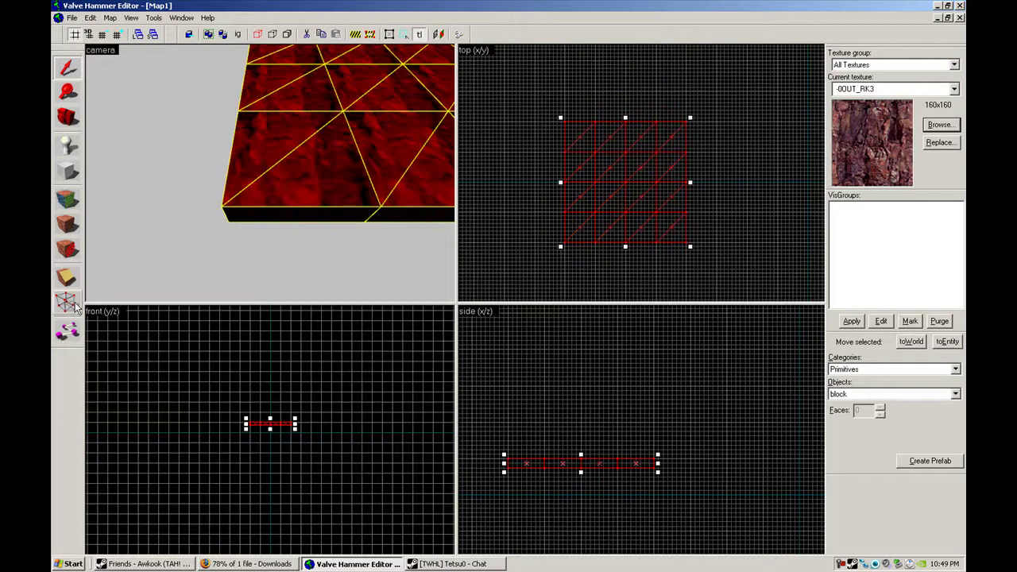
{"action": "left_click", "coordinate": [76, 309]}
{"action": "scroll", "coordinate": [686, 213], "scroll_direction": "up", "scroll_amount": 3}
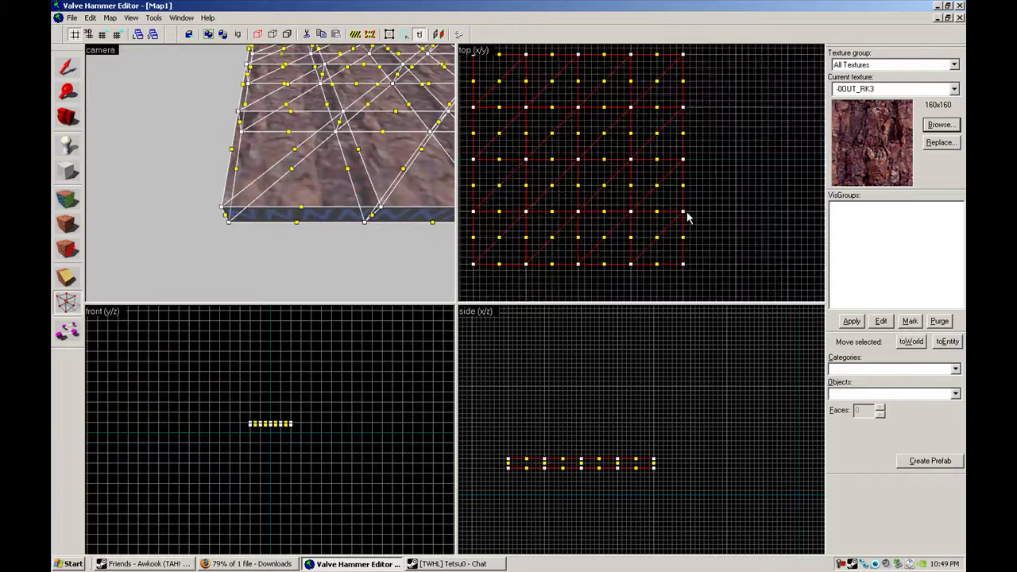
{"action": "left_click", "coordinate": [63, 306]}
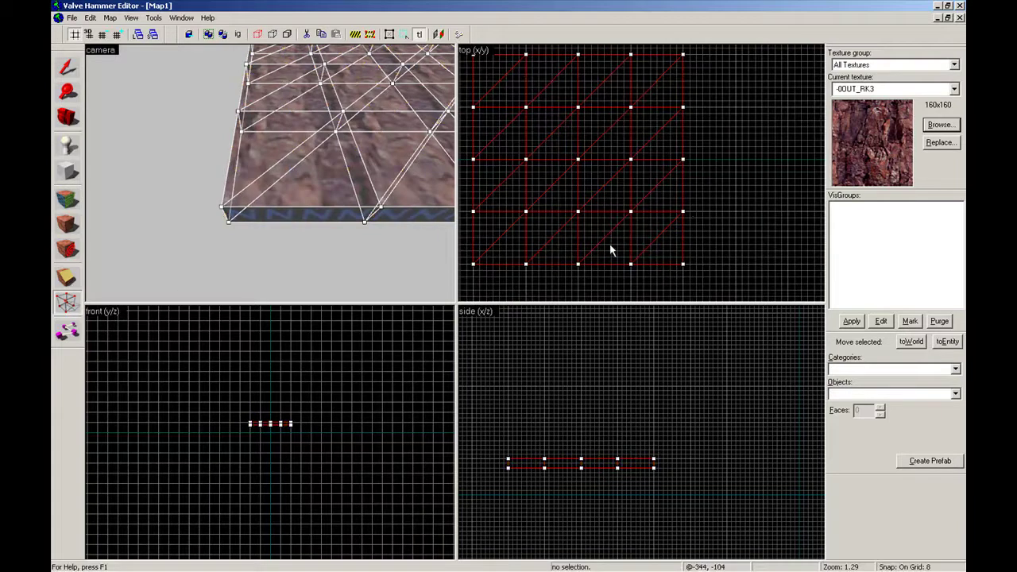
{"action": "scroll", "coordinate": [609, 243], "scroll_direction": "down", "scroll_amount": 4}
{"action": "left_click", "coordinate": [67, 69]}
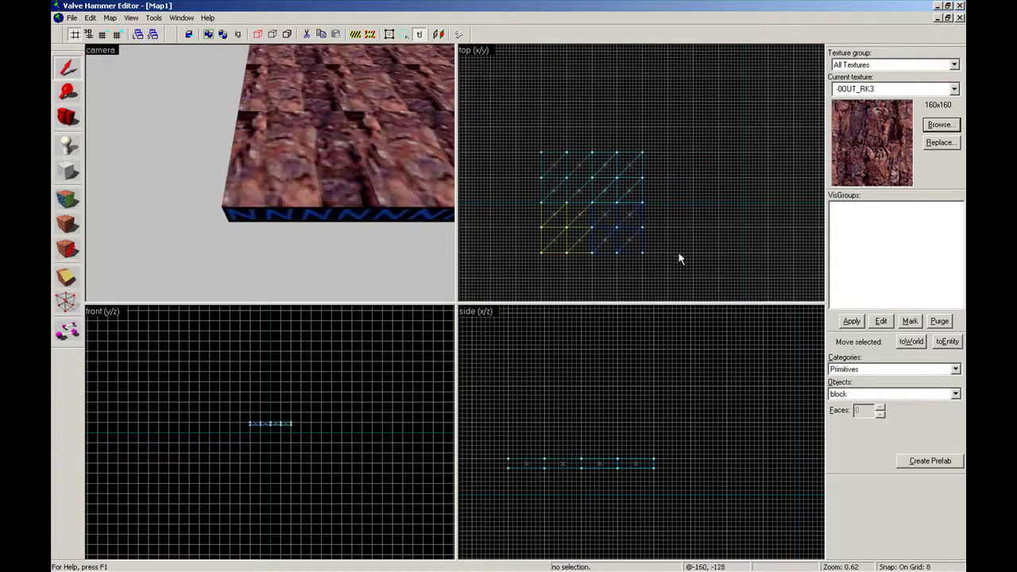
- Select the whole 256 × 256 unit terrain grid and duplicate it into an adjoining 2 × 2 arrangement in the top view
{"action": "left_click_drag", "start_coordinate": [678, 253], "coordinate": [499, 111]}
{"action": "key", "text": "Return"}
{"action": "left_click_drag", "start_coordinate": [589, 211], "coordinate": [587, 110]}
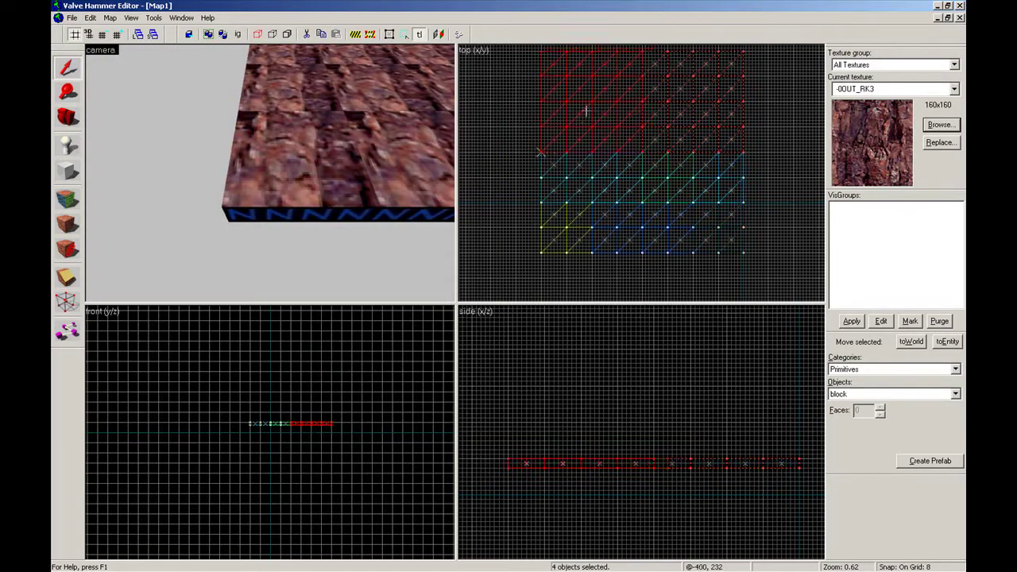
{"action": "key", "text": "z"}
{"action": "key", "text": "s"}
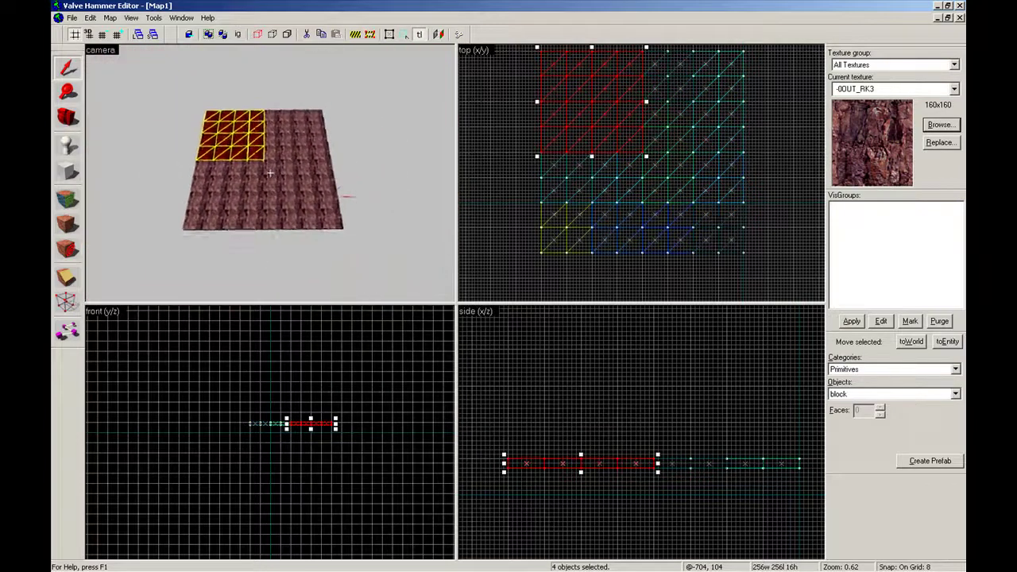
{"action": "key", "text": "w"}
{"action": "key", "text": "z"}
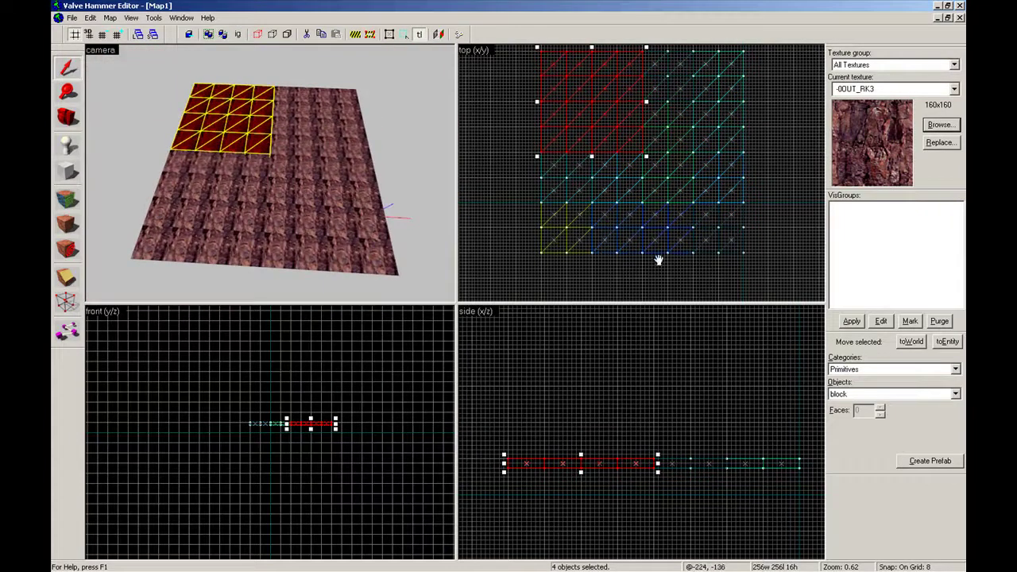
- Select the entire terrain grid and show its vertices with the Vertex Manipulation tool, limited to the corner vertices
{"action": "left_click", "coordinate": [674, 273]}
{"action": "scroll", "coordinate": [715, 282], "scroll_direction": "down", "scroll_amount": 2}
{"action": "left_click_drag", "start_coordinate": [732, 282], "coordinate": [556, 111]}
{"action": "key", "text": "Return"}
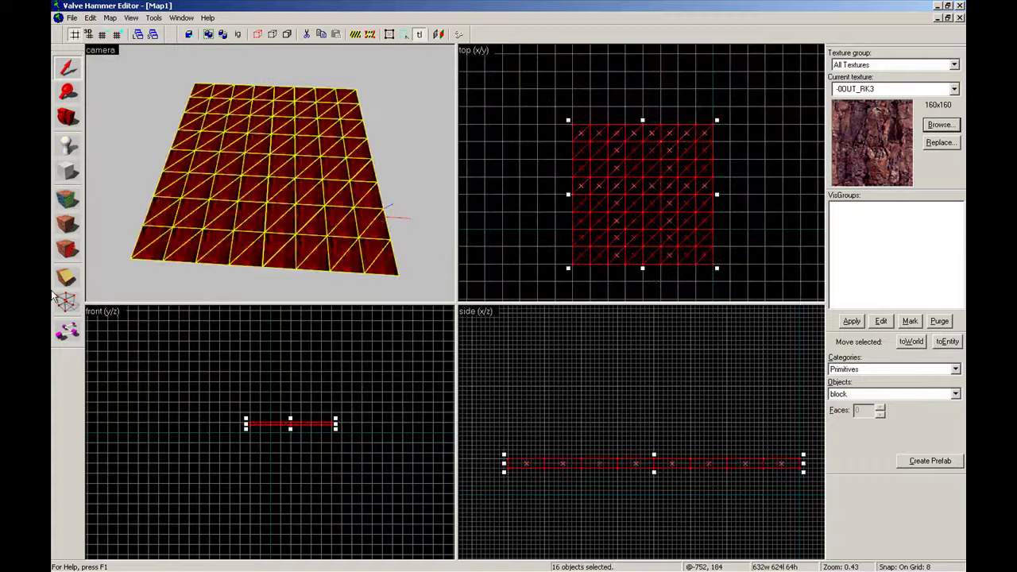
{"action": "left_click", "coordinate": [67, 302]}
{"action": "scroll", "coordinate": [700, 230], "scroll_direction": "up", "scroll_amount": 2}
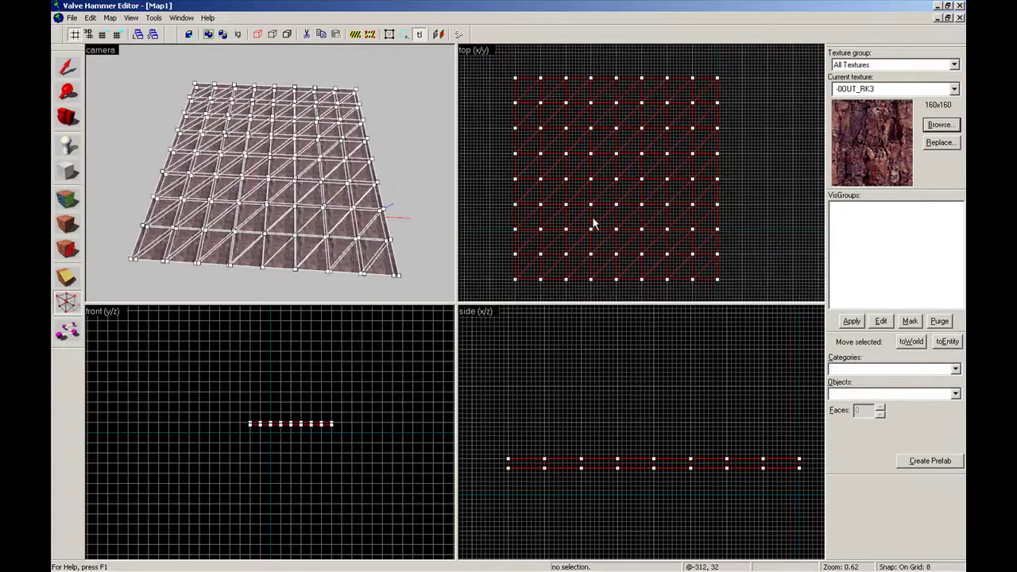
{"action": "left_click", "coordinate": [66, 309]}
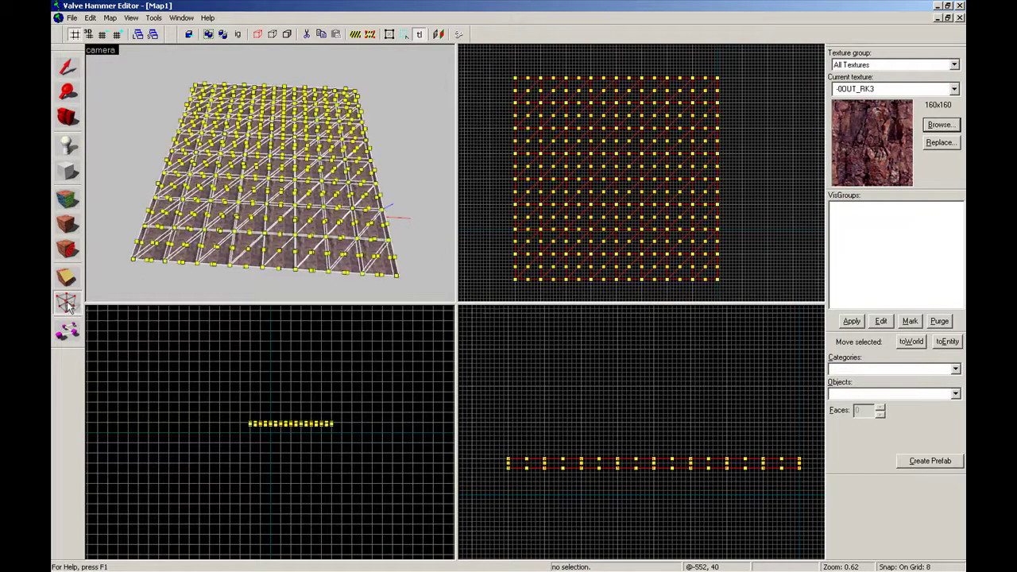
{"action": "left_click", "coordinate": [66, 308]}
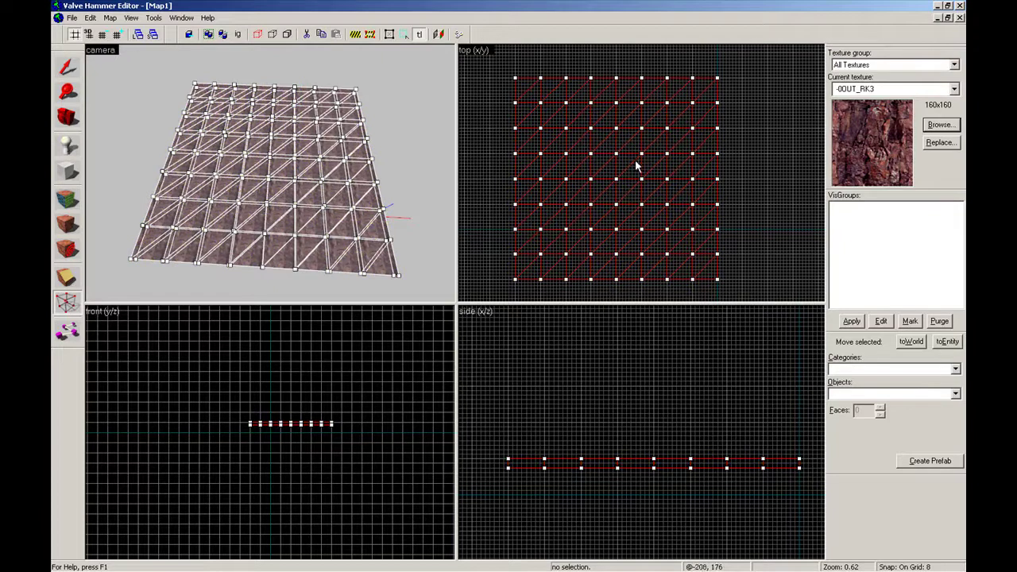
- Select the 3 × 2 block of vertices at the grid's upper-right corner in the top view and move it 80 units outward on both axes
{"action": "scroll", "coordinate": [688, 186], "scroll_direction": "down", "scroll_amount": 2}
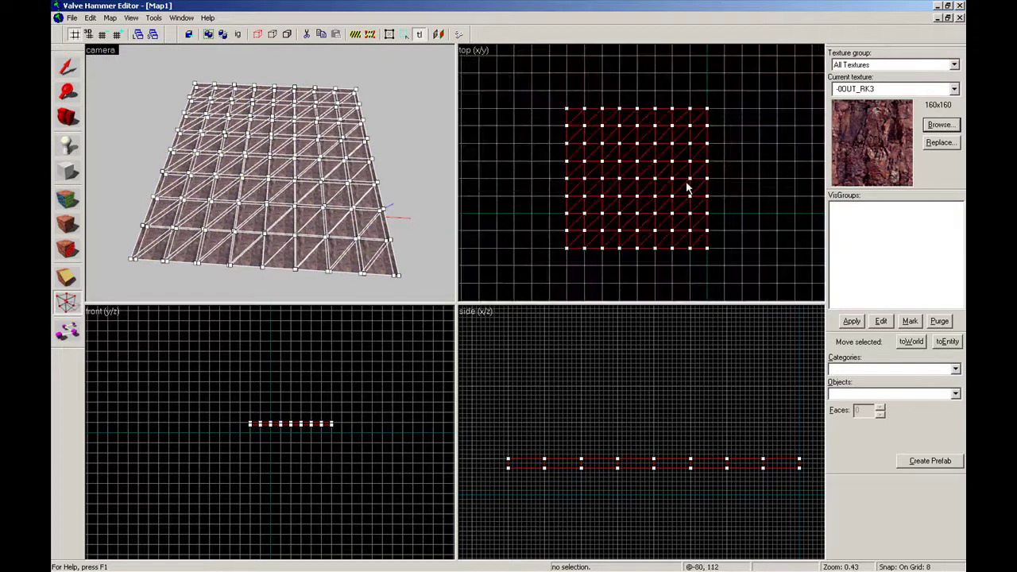
{"action": "left_click_drag", "start_coordinate": [785, 108], "coordinate": [735, 145]}
{"action": "scroll", "coordinate": [736, 143], "scroll_direction": "up", "scroll_amount": 1}
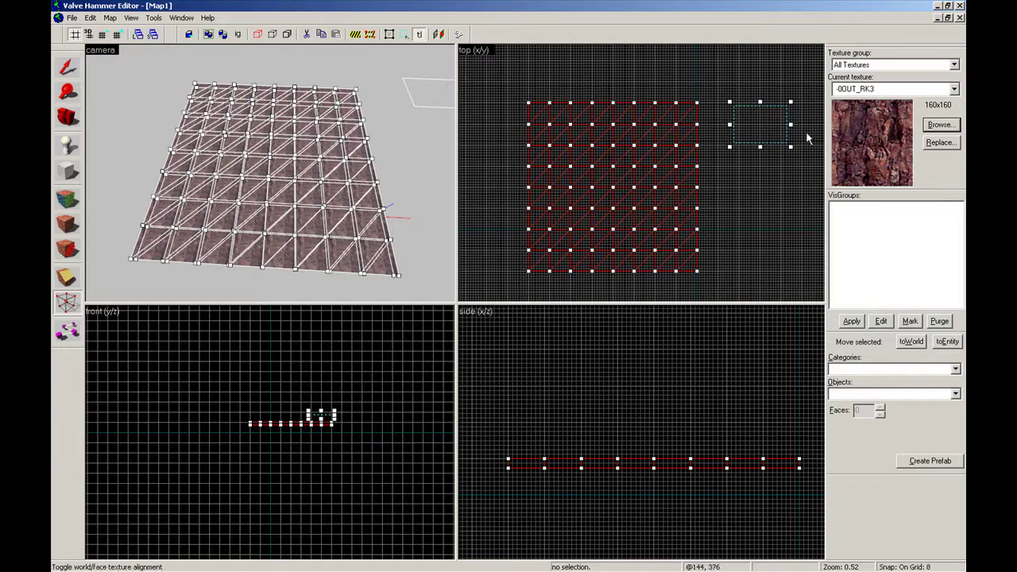
{"action": "scroll", "coordinate": [769, 128], "scroll_direction": "up", "scroll_amount": 1}
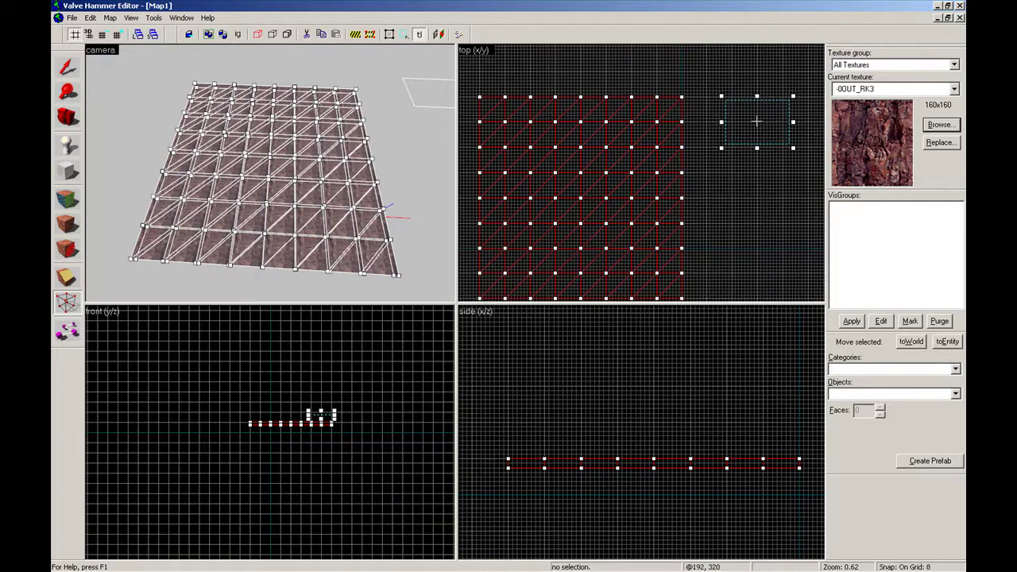
{"action": "middle_click_drag", "start_coordinate": [740, 199], "coordinate": [775, 183]}
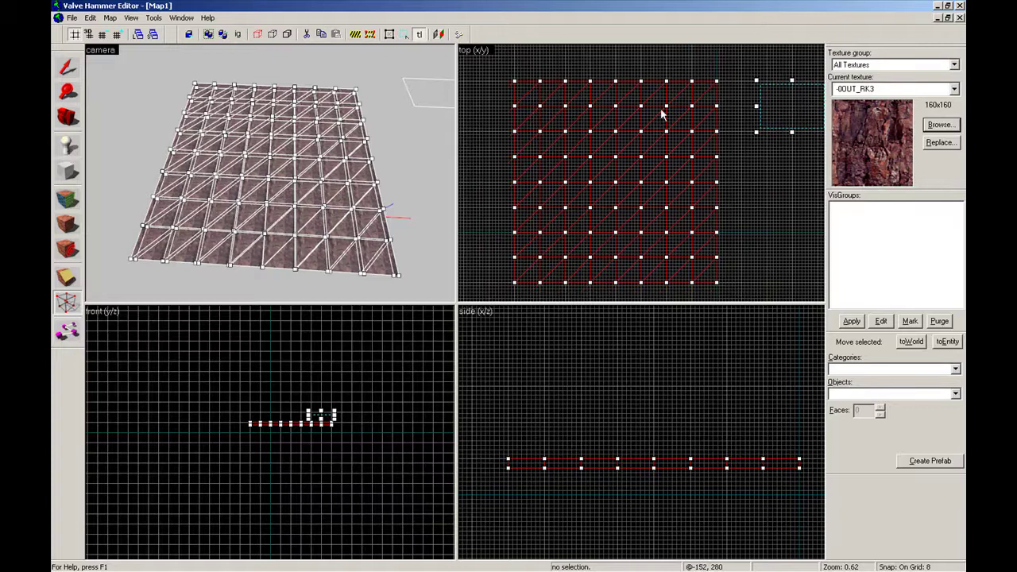
{"action": "mouse_move", "coordinate": [806, 115]}
{"action": "left_mouse_down"}
{"action": "mouse_move", "coordinate": [683, 106]}
{"action": "mouse_move", "coordinate": [769, 94]}
{"action": "mouse_move", "coordinate": [690, 110]}
{"action": "mouse_move", "coordinate": [701, 105]}
{"action": "left_mouse_up"}
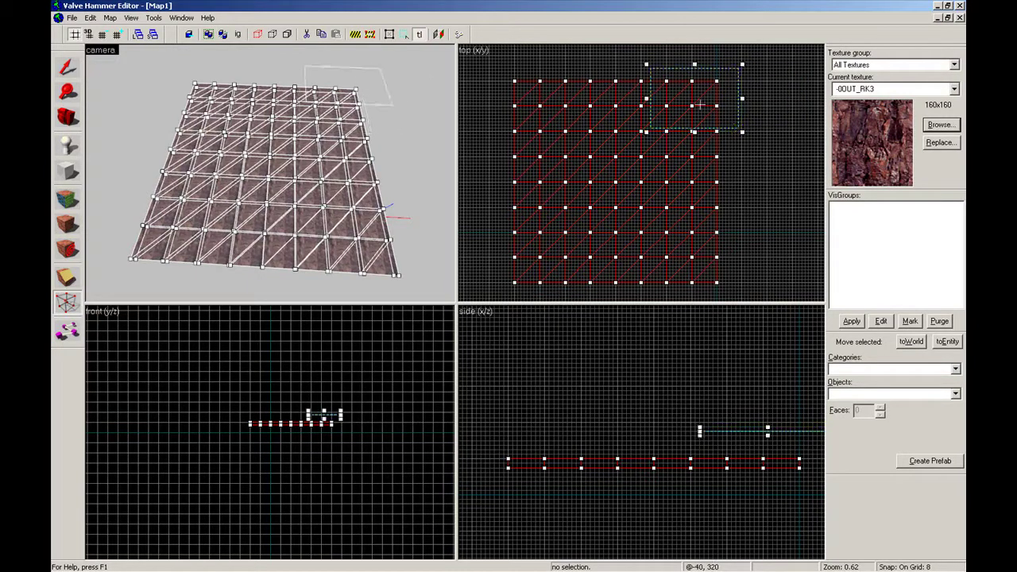
{"action": "key", "text": "Return"}
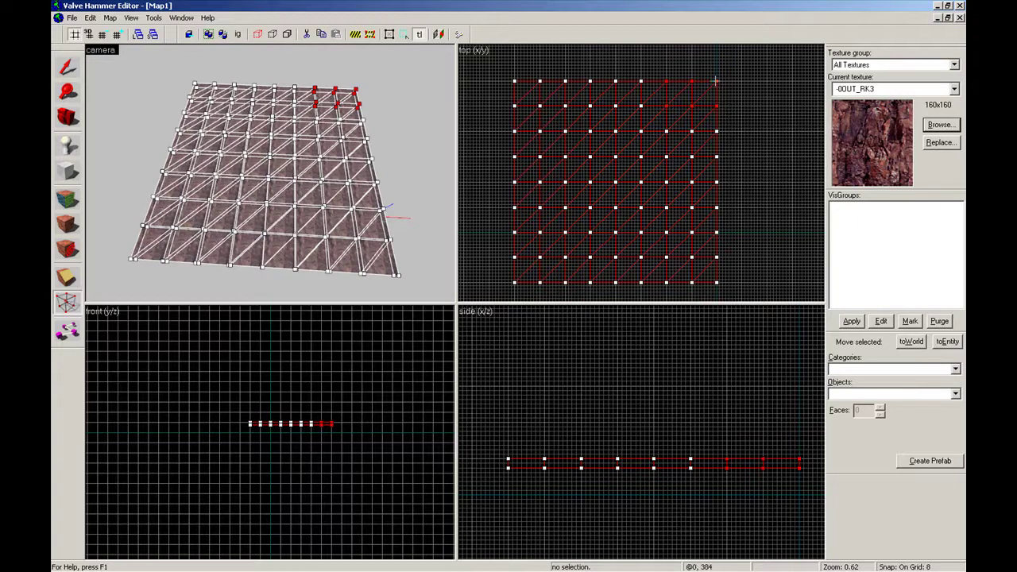
{"action": "left_click_drag", "start_coordinate": [717, 81], "coordinate": [748, 49]}
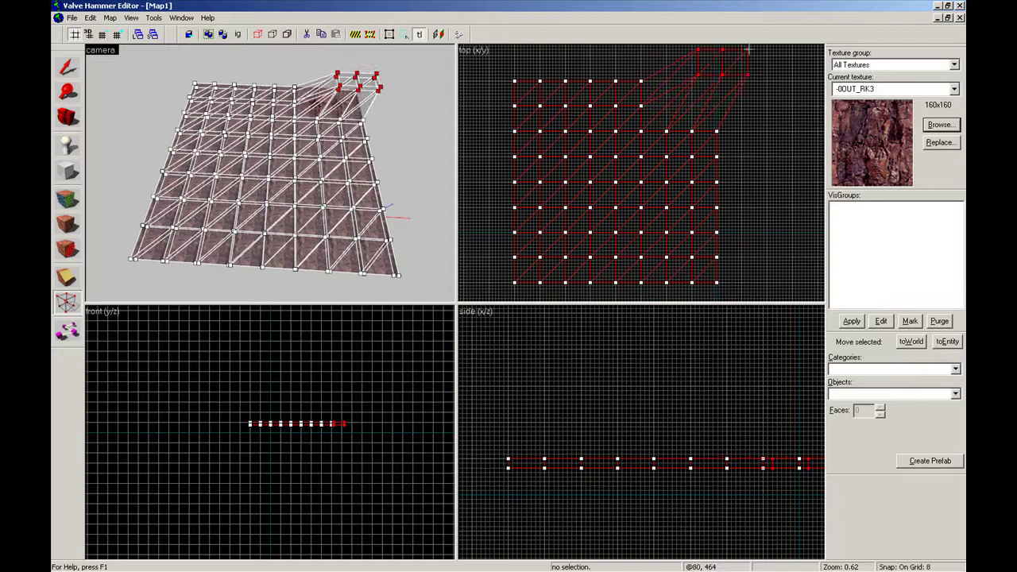
- Shift the selected corner vertices about 64 units further out and 32 units up in the side view, and check the textured result
{"action": "left_click_drag", "start_coordinate": [763, 411], "coordinate": [595, 393]}
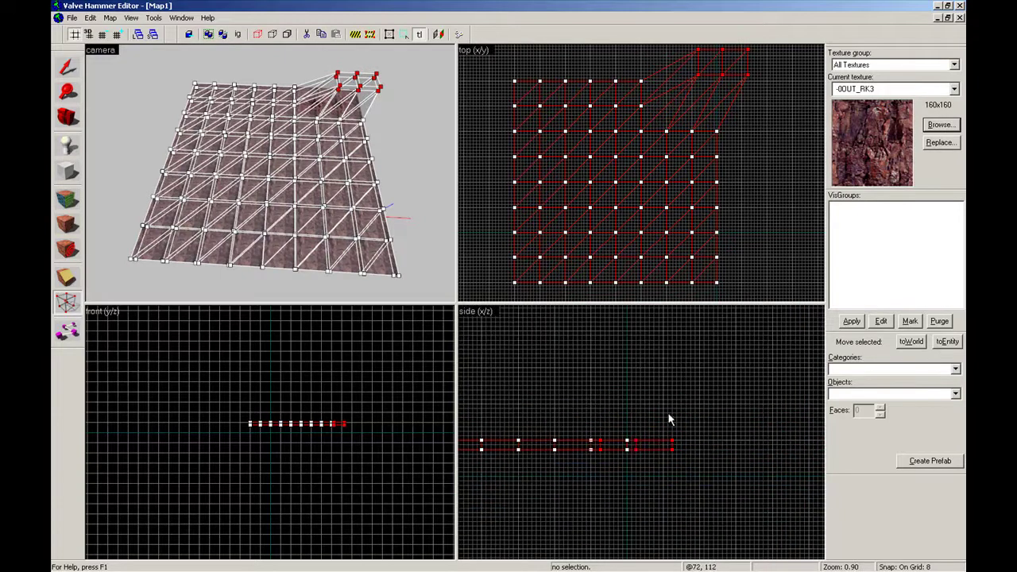
{"action": "mouse_move", "coordinate": [672, 450]}
{"action": "left_mouse_down"}
{"action": "mouse_move", "coordinate": [681, 413]}
{"action": "mouse_move", "coordinate": [675, 450]}
{"action": "mouse_move", "coordinate": [616, 417]}
{"action": "mouse_move", "coordinate": [699, 396]}
{"action": "mouse_move", "coordinate": [685, 449]}
{"action": "left_mouse_up"}
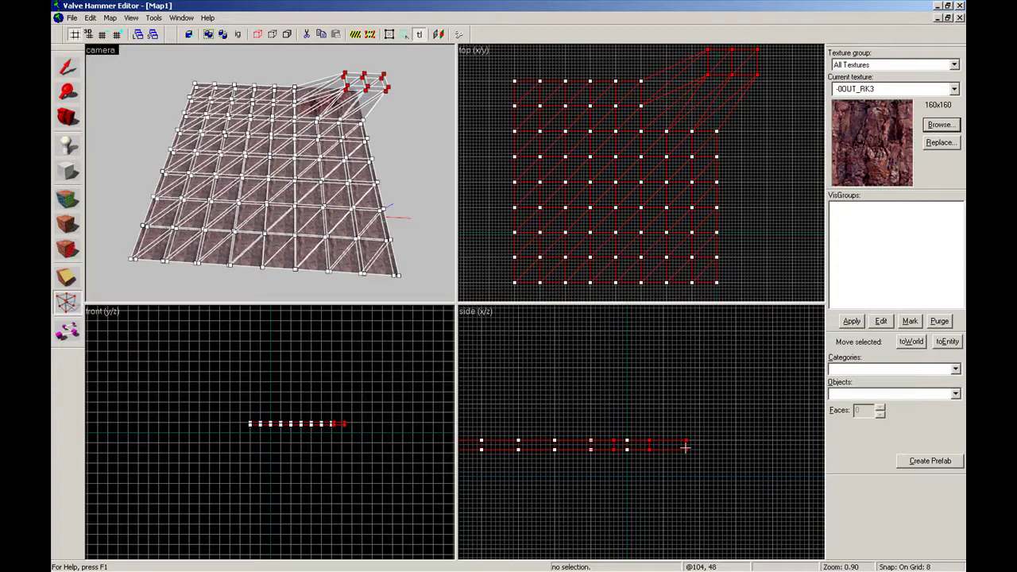
{"action": "left_click_drag", "start_coordinate": [685, 449], "coordinate": [709, 423]}
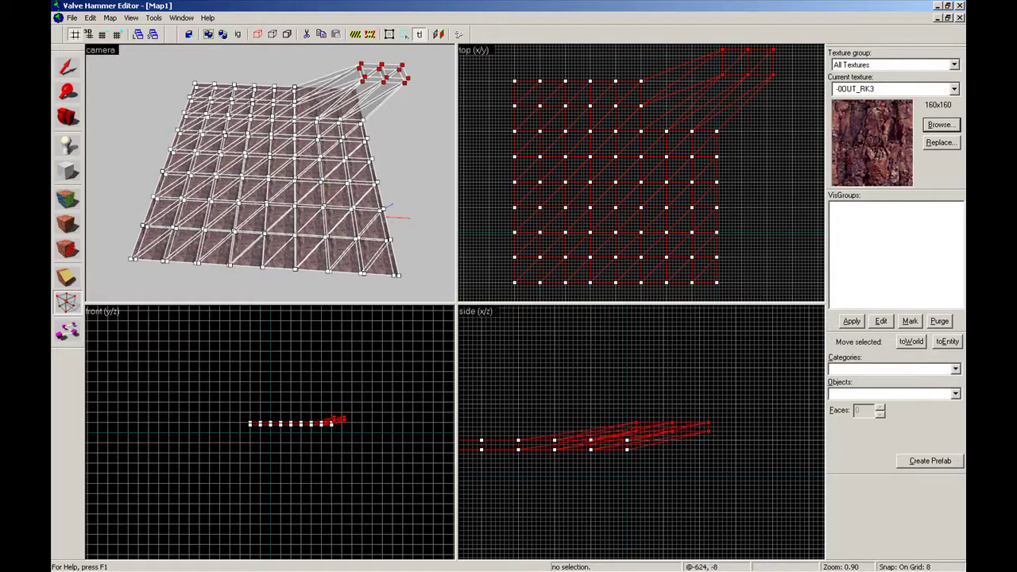
{"action": "key", "text": "w"}
{"action": "key", "text": "z"}
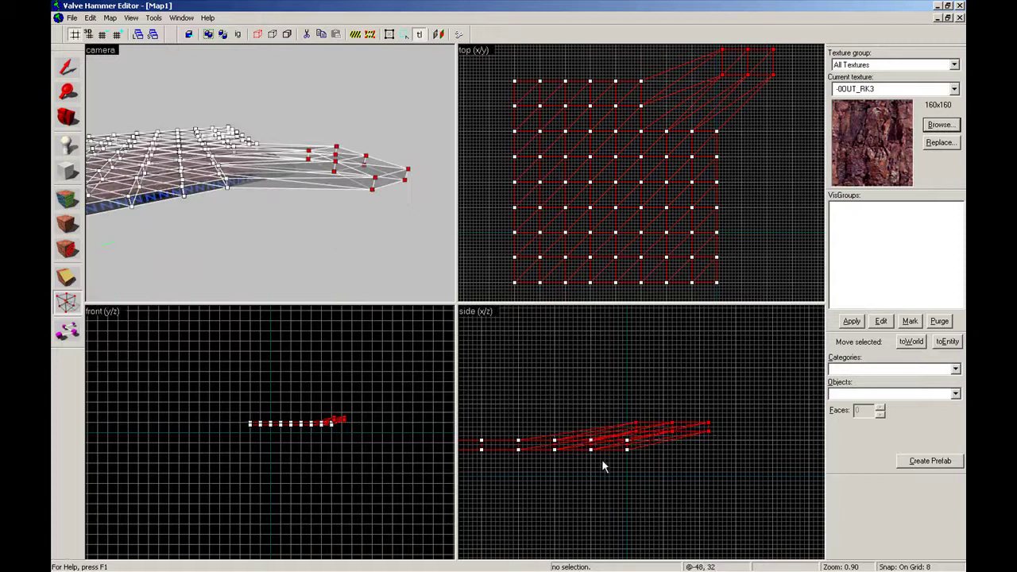
{"action": "key", "text": "shift+a"}
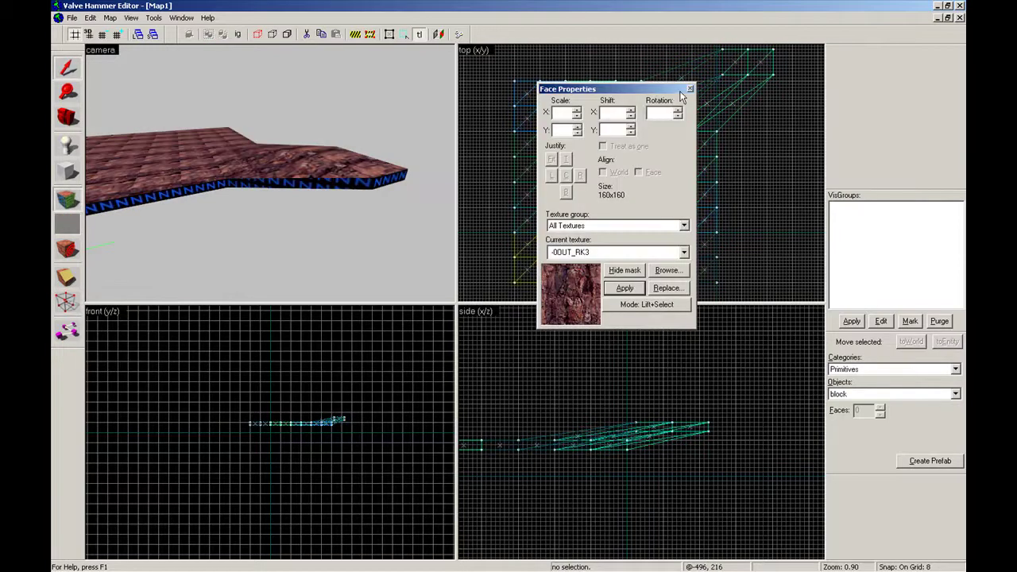
{"action": "left_click", "coordinate": [690, 88]}
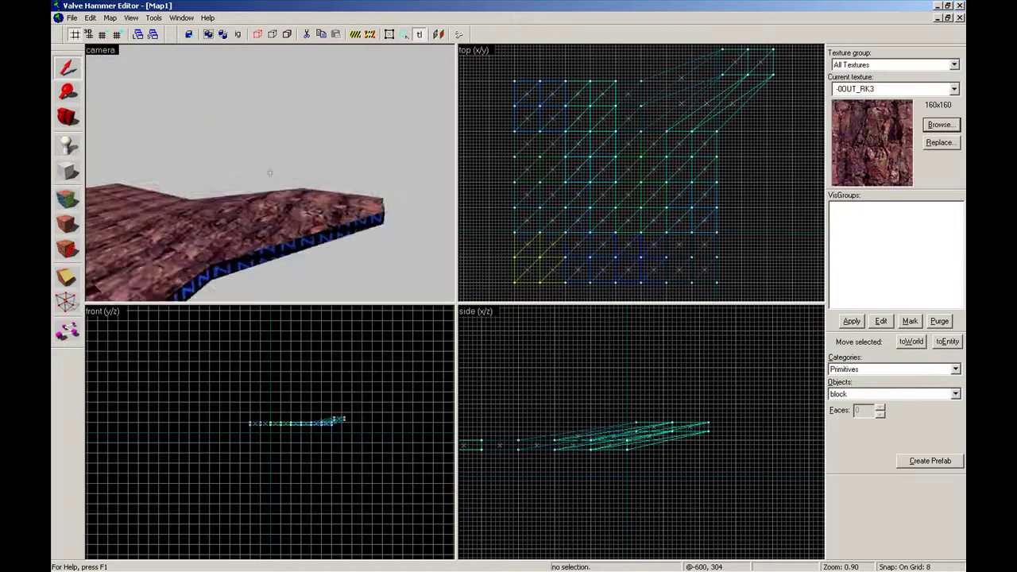
- Reselect the whole deformed terrain and show its corner vertices with the Vertex Manipulation tool
{"action": "scroll", "coordinate": [725, 275], "scroll_direction": "down", "scroll_amount": 4}
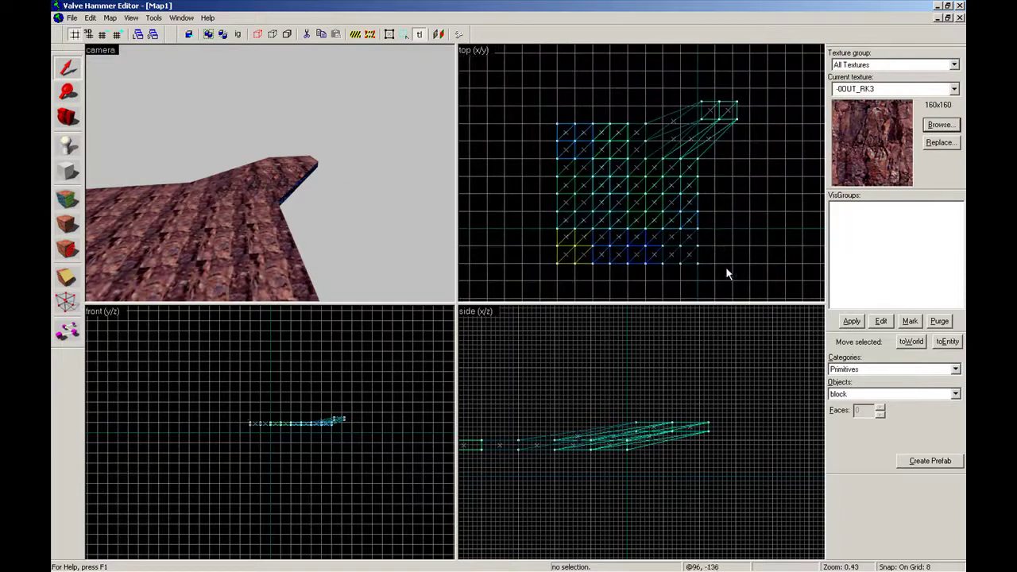
{"action": "left_click_drag", "start_coordinate": [727, 271], "coordinate": [543, 79]}
{"action": "key", "text": "Return"}
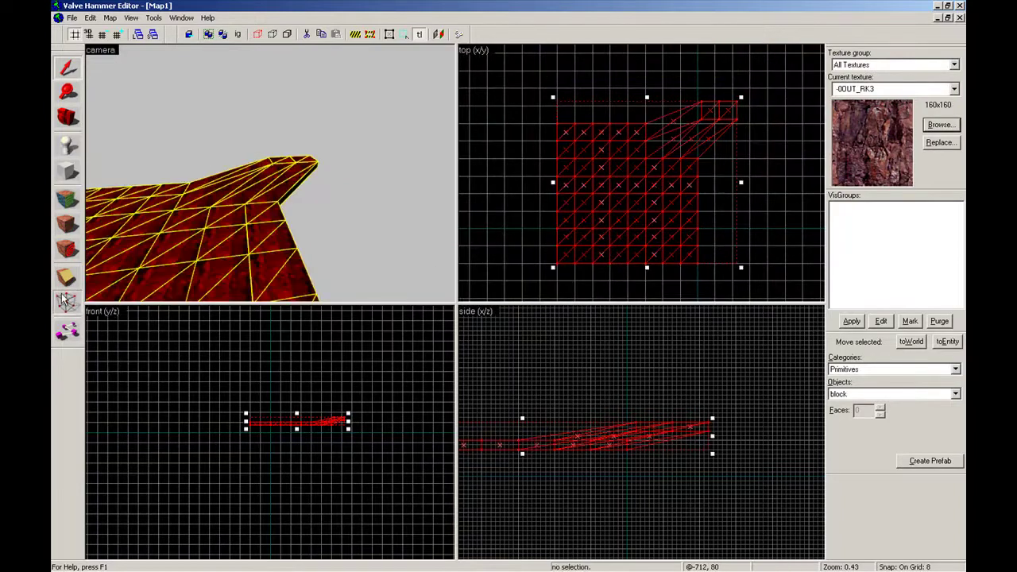
{"action": "left_click", "coordinate": [65, 300]}
{"action": "scroll", "coordinate": [514, 246], "scroll_direction": "up", "scroll_amount": 2}
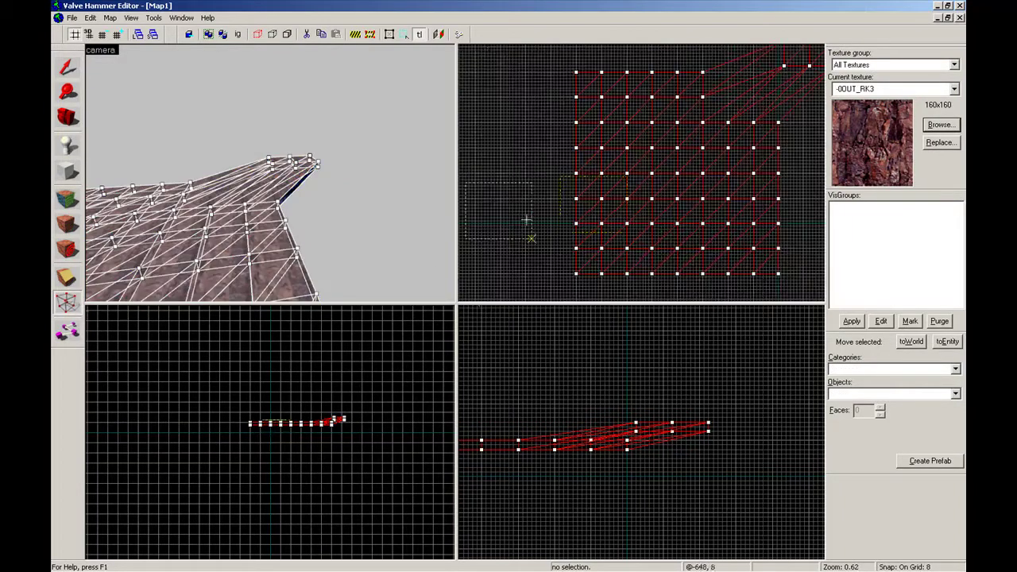
- Select the 3 × 2 block of vertices on the grid's left edge, move it about 40 units outward and lower it about 32 units
{"action": "left_click_drag", "start_coordinate": [527, 220], "coordinate": [625, 219]}
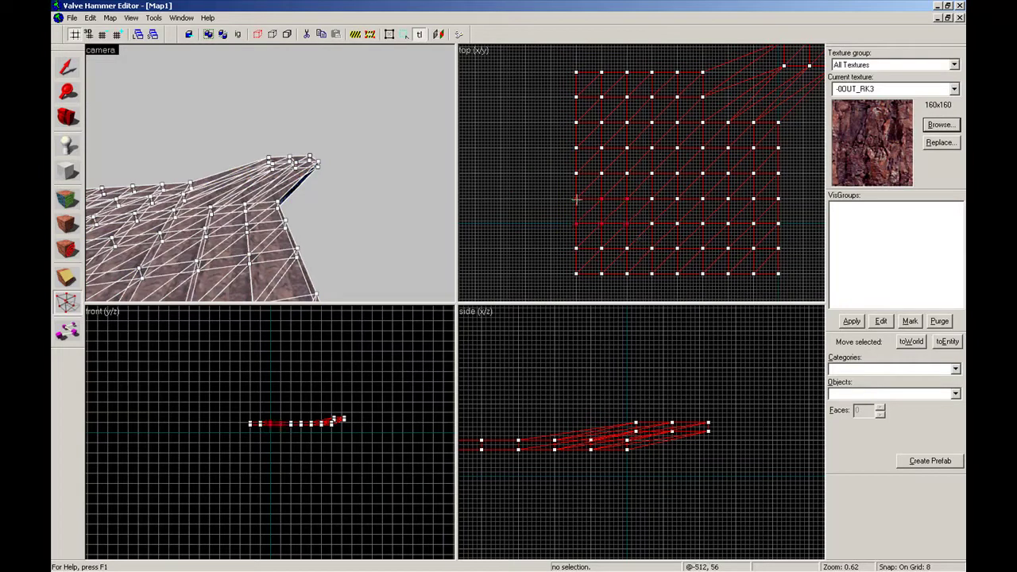
{"action": "mouse_move", "coordinate": [575, 199]}
{"action": "left_mouse_down"}
{"action": "mouse_move", "coordinate": [569, 213]}
{"action": "mouse_move", "coordinate": [572, 192]}
{"action": "left_mouse_up"}
{"action": "scroll", "coordinate": [513, 419], "scroll_direction": "up", "scroll_amount": 2}
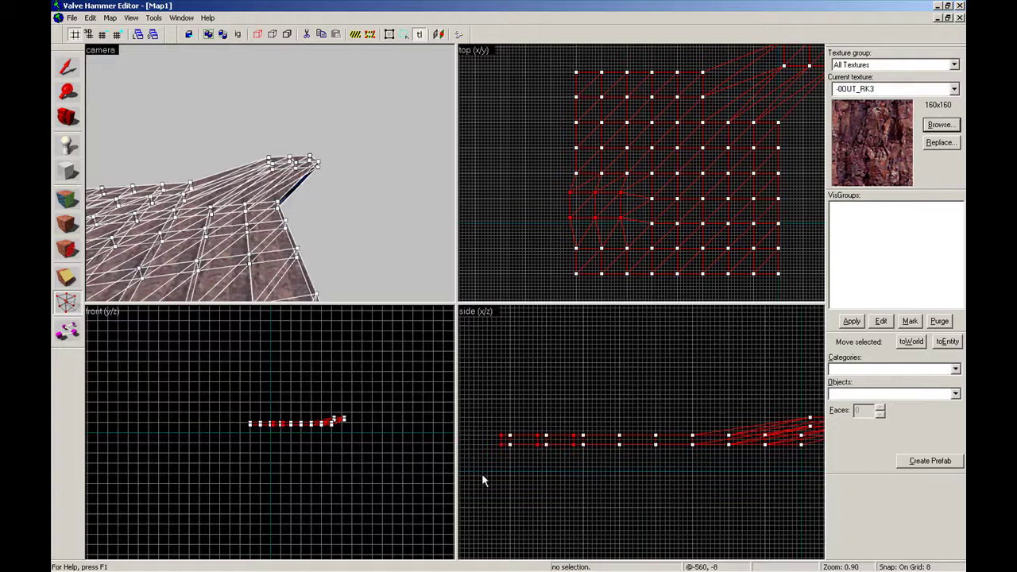
{"action": "left_click_drag", "start_coordinate": [501, 452], "coordinate": [488, 461]}
{"action": "key", "text": "z"}
{"action": "key", "text": "w"}
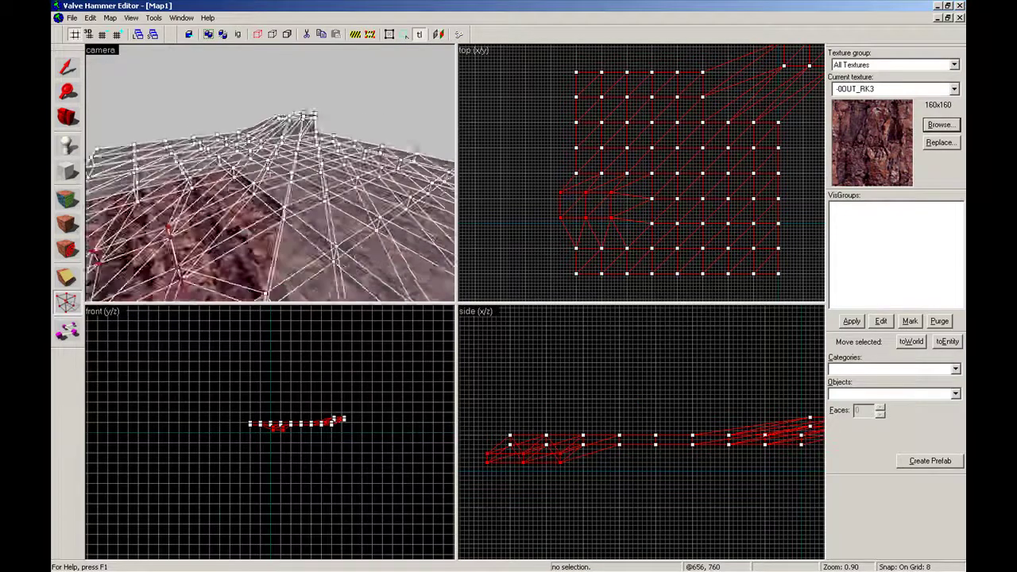
{"action": "key", "text": "s"}
{"action": "key", "text": "z"}
- Select the 3 × 2 block of vertices in the grid's middle, offset it slightly toward the lower right in top view and raise it about 24 units
{"action": "scroll", "coordinate": [687, 204], "scroll_direction": "down", "scroll_amount": 4}
{"action": "left_click_drag", "start_coordinate": [725, 181], "coordinate": [602, 209]}
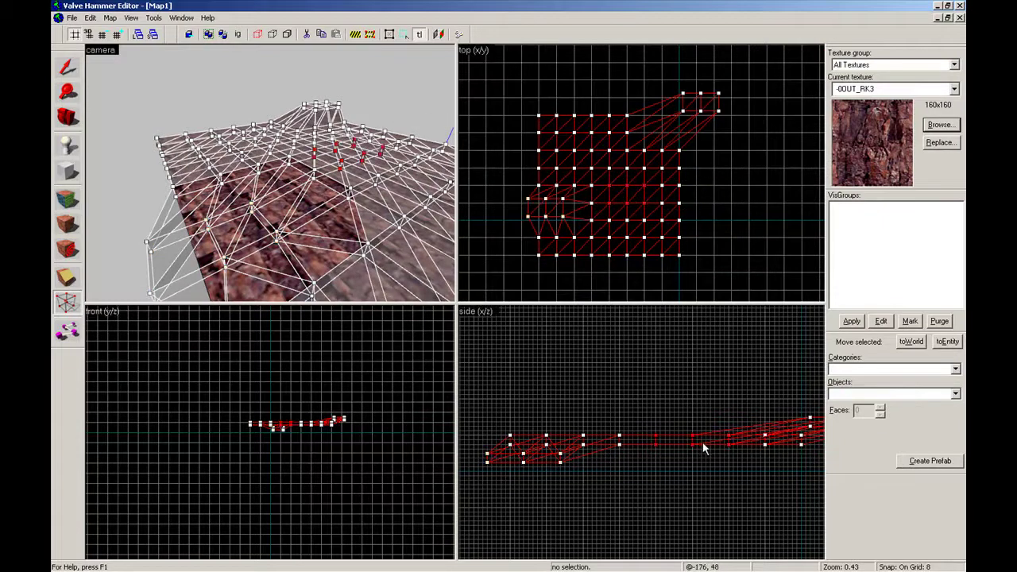
{"action": "scroll", "coordinate": [617, 220], "scroll_direction": "up", "scroll_amount": 2}
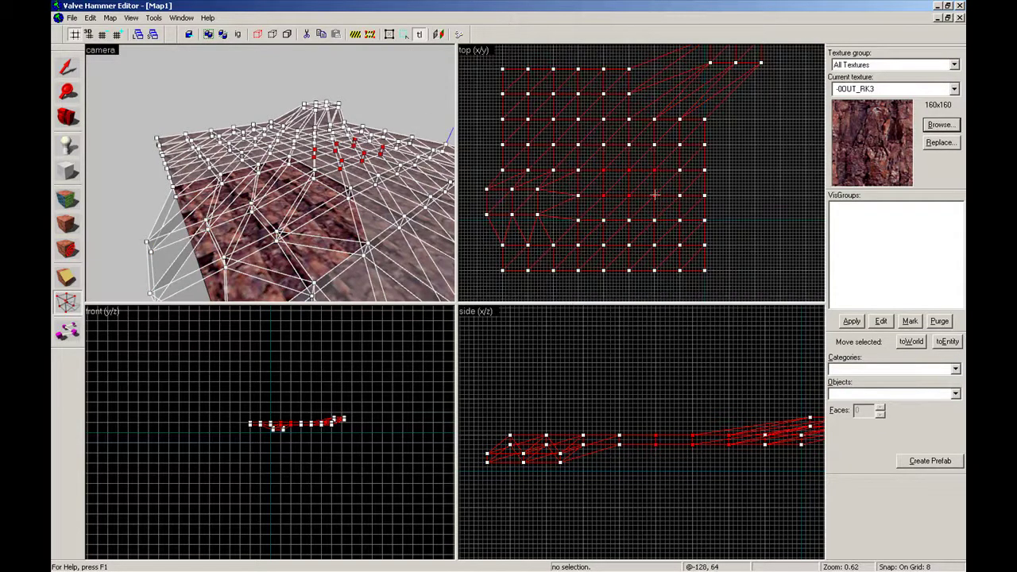
{"action": "left_click_drag", "start_coordinate": [655, 195], "coordinate": [664, 207]}
{"action": "mouse_move", "coordinate": [741, 445]}
{"action": "left_mouse_down"}
{"action": "mouse_move", "coordinate": [746, 422]}
{"action": "mouse_move", "coordinate": [749, 437]}
{"action": "left_mouse_up"}
{"action": "key", "text": "z"}
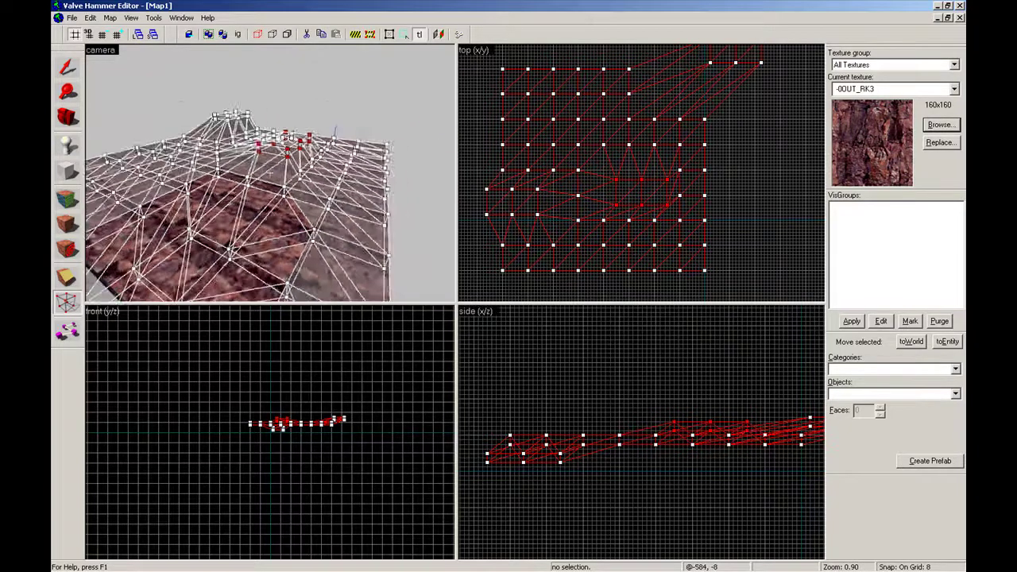
{"action": "key", "text": "a"}
{"action": "key", "text": "z"}
- Move the 3 × 2 block of vertices at the grid's upper-left corner about 64 units outward and lower it about 32 units
{"action": "scroll", "coordinate": [695, 231], "scroll_direction": "down", "scroll_amount": 4}
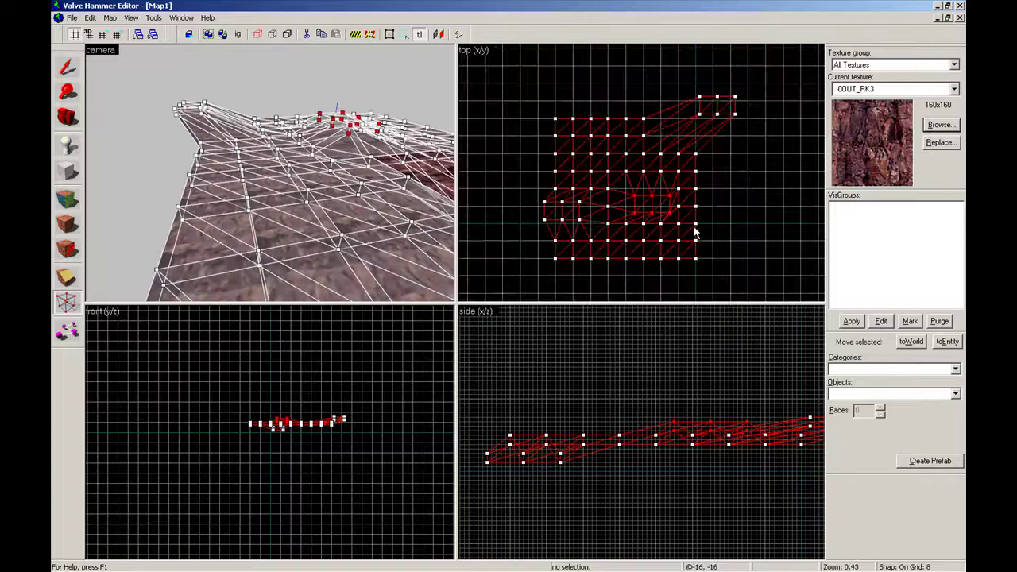
{"action": "mouse_move", "coordinate": [602, 109]}
{"action": "left_mouse_down"}
{"action": "mouse_move", "coordinate": [544, 141]}
{"action": "mouse_move", "coordinate": [538, 127]}
{"action": "left_mouse_up"}
{"action": "key", "text": "Return"}
{"action": "left_click_drag", "start_coordinate": [474, 442], "coordinate": [475, 463]}
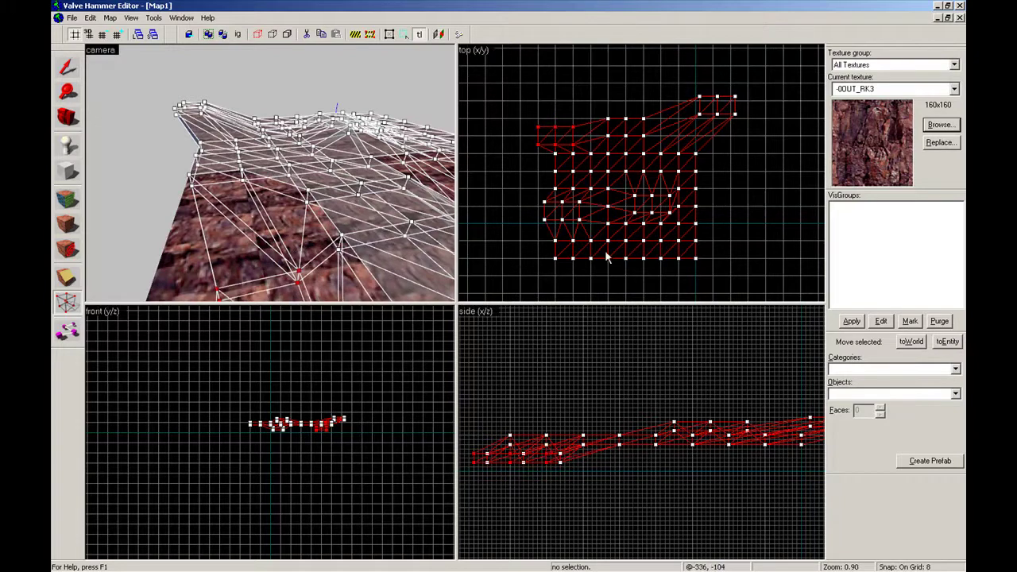
- Move the 3 × 2 block of right-edge vertices below the raised corner outward in top view and lower it about 32 units
{"action": "left_click_drag", "start_coordinate": [702, 232], "coordinate": [665, 223]}
{"action": "mouse_move", "coordinate": [750, 169]}
{"action": "left_mouse_down"}
{"action": "mouse_move", "coordinate": [694, 199]}
{"action": "mouse_move", "coordinate": [699, 177]}
{"action": "mouse_move", "coordinate": [638, 154]}
{"action": "mouse_move", "coordinate": [673, 146]}
{"action": "left_mouse_up"}
{"action": "key", "text": "Return"}
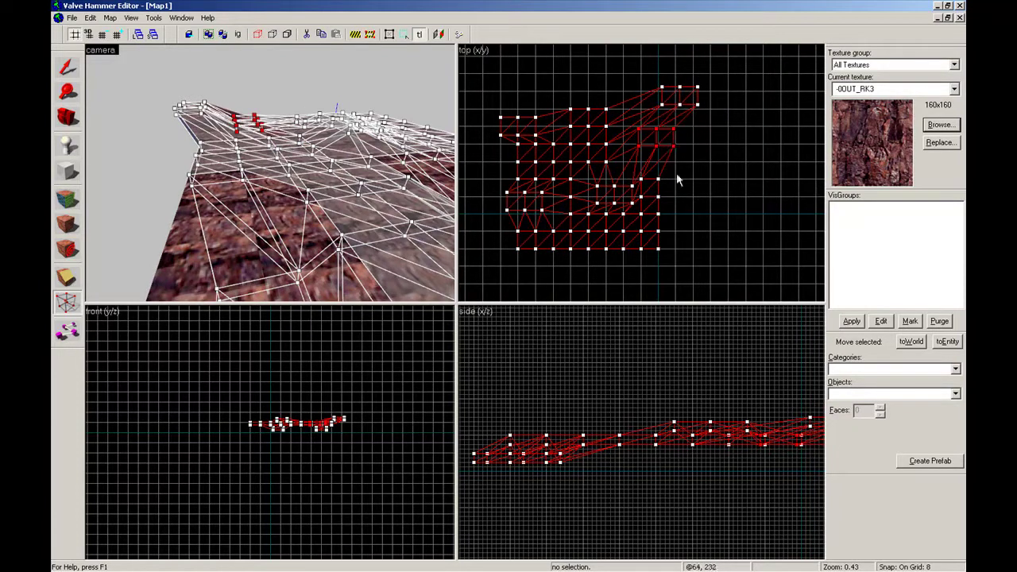
{"action": "left_click_drag", "start_coordinate": [682, 386], "coordinate": [569, 389]}
{"action": "left_click_drag", "start_coordinate": [721, 450], "coordinate": [738, 466]}
- Leave vertex editing and examine the textured terrain's slopes and dips from several angles in the camera view
{"action": "left_click", "coordinate": [67, 199]}
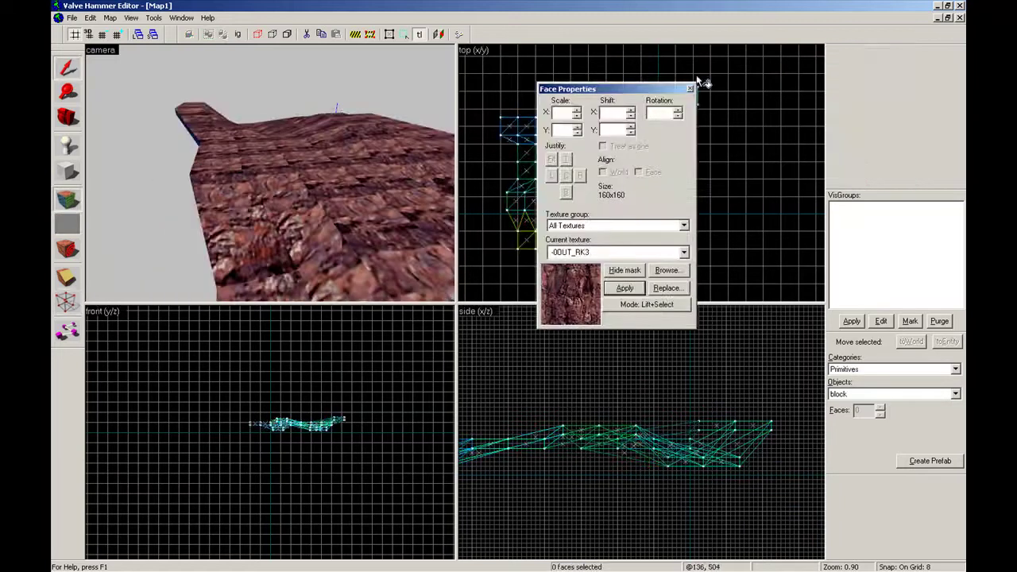
{"action": "left_click", "coordinate": [690, 89]}
{"action": "key", "text": "z"}
{"action": "key", "text": "s"}
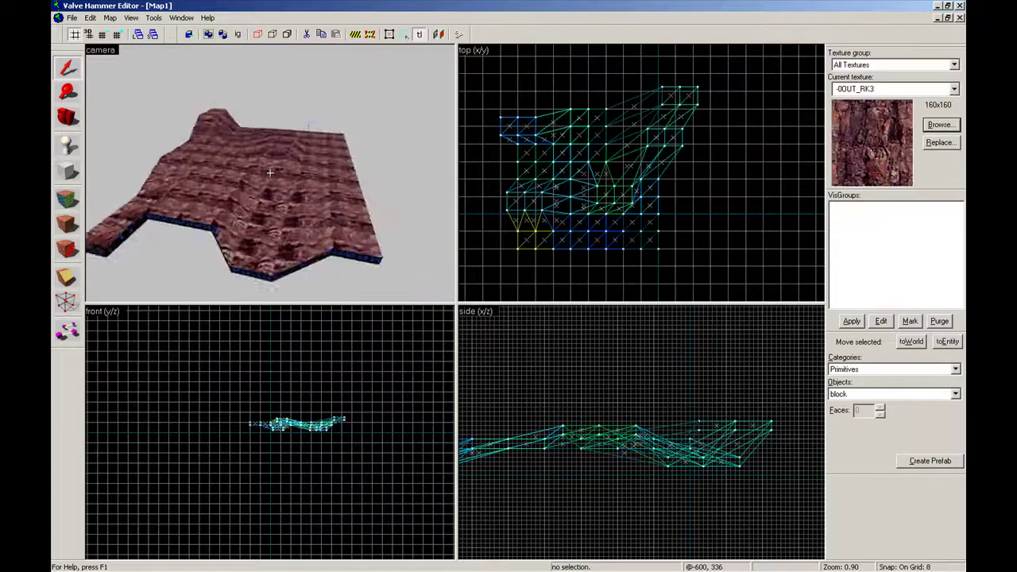
{"action": "key", "text": "w"}
{"action": "key", "text": "s"}
{"action": "key", "text": "w"}
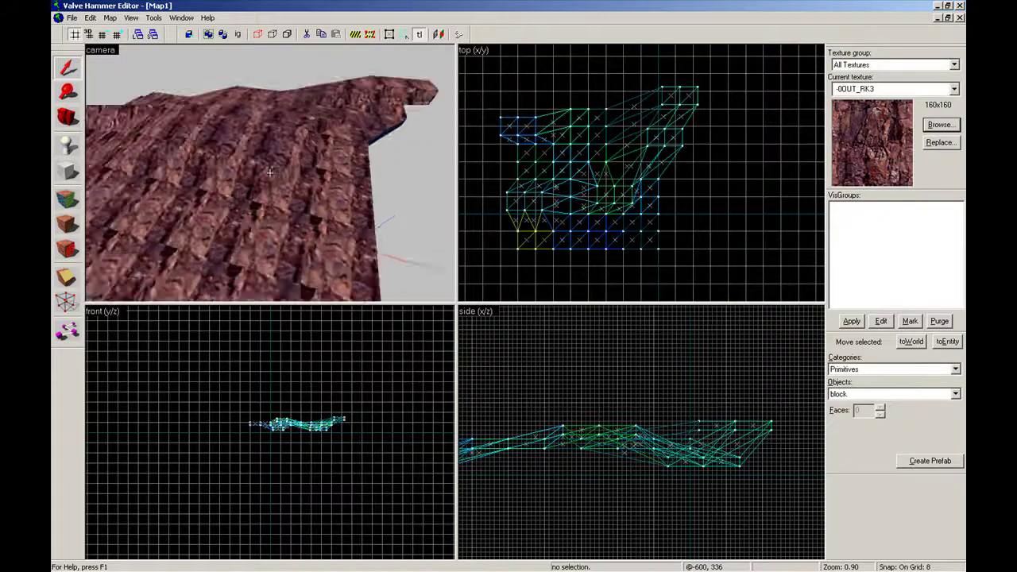
{"action": "left_click_drag", "start_coordinate": [270, 175], "coordinate": [225, 181]}
- Pick one triangular face on the slope to check its Face Properties, and inspect the rock surface up close
{"action": "left_click", "coordinate": [67, 200]}
{"action": "left_click", "coordinate": [280, 198]}
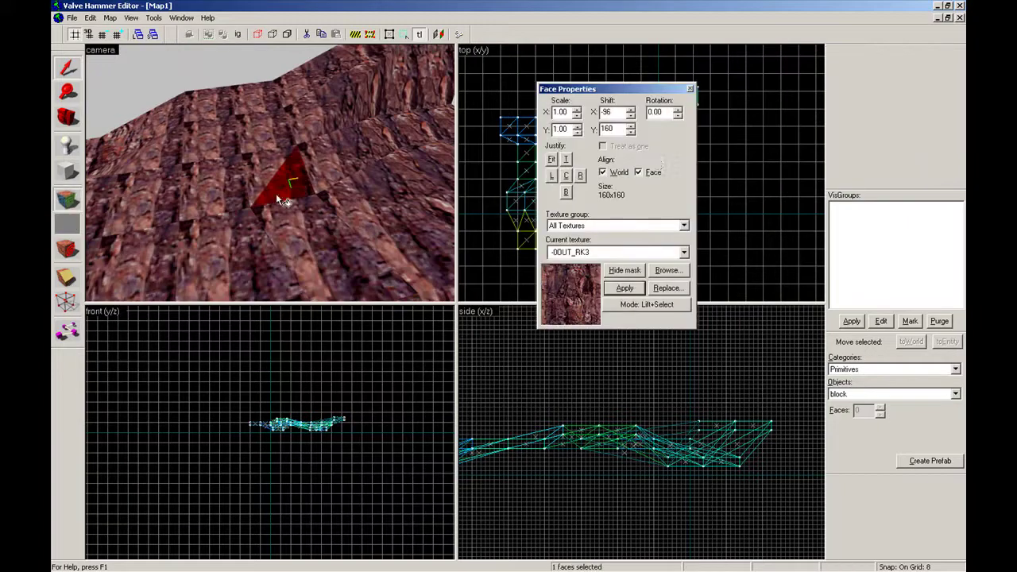
{"action": "left_click", "coordinate": [690, 90]}
{"action": "key", "text": "z"}
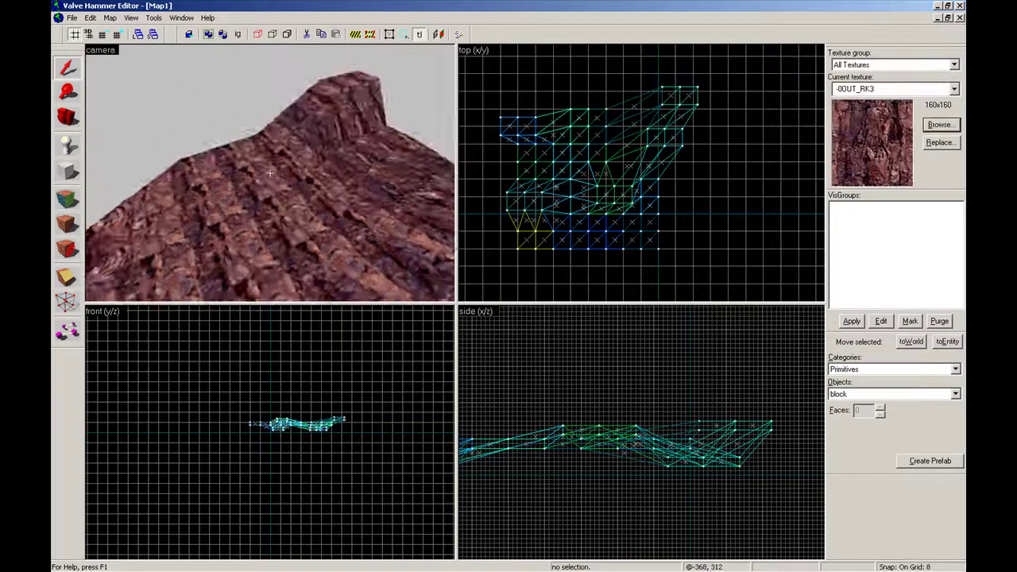
{"action": "key", "text": "w"}
{"action": "key", "text": "z"}
{"action": "scroll", "coordinate": [673, 249], "scroll_direction": "down", "scroll_amount": 1}
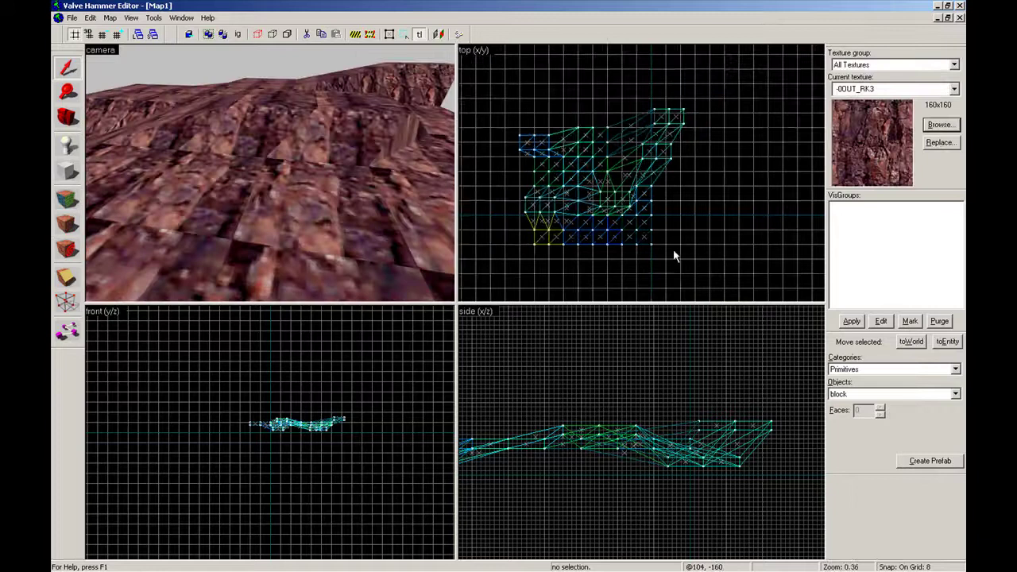
- In vertex editing, move the 3 × 2 block of vertices at the terrain's lower-right corner in top view outward and raise it about 48 units
{"action": "left_click_drag", "start_coordinate": [673, 248], "coordinate": [512, 110]}
{"action": "key", "text": "Return"}
{"action": "left_click", "coordinate": [67, 302]}
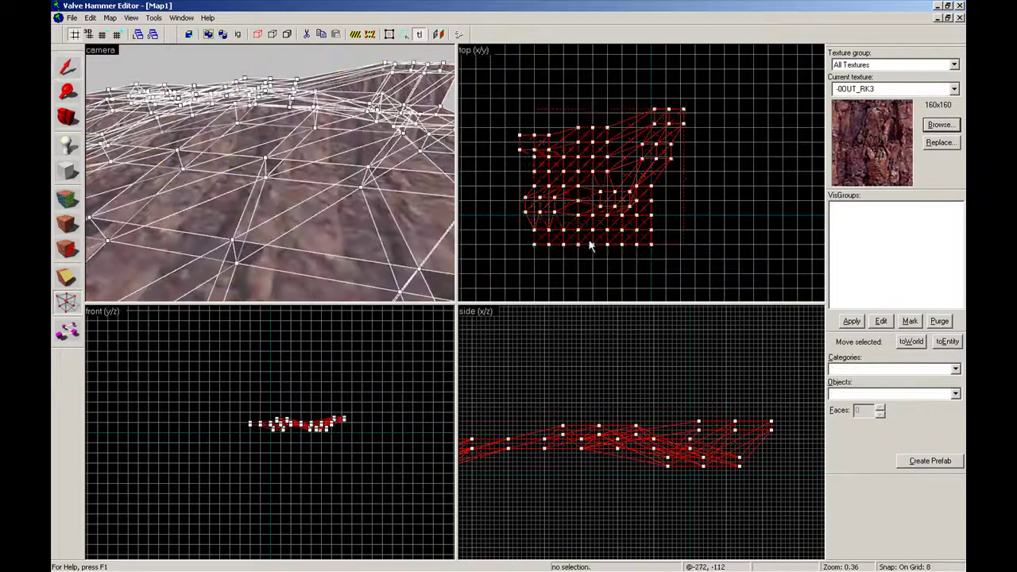
{"action": "scroll", "coordinate": [784, 204], "scroll_direction": "up", "scroll_amount": 3}
{"action": "left_click_drag", "start_coordinate": [791, 188], "coordinate": [680, 254]}
{"action": "left_click_drag", "start_coordinate": [731, 212], "coordinate": [707, 268]}
{"action": "key", "text": "Return"}
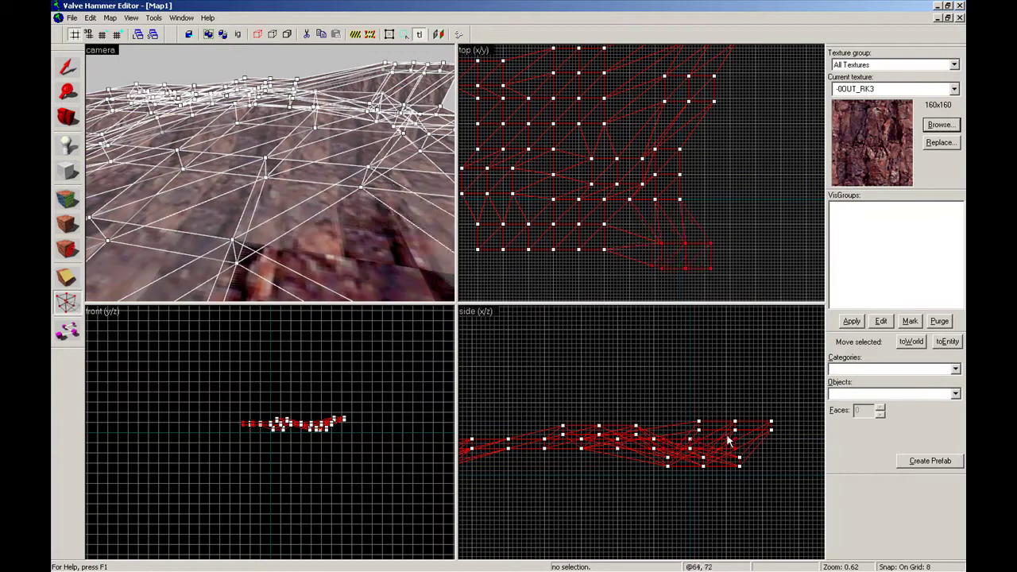
{"action": "left_click_drag", "start_coordinate": [736, 449], "coordinate": [748, 421]}
- Move the edge vertices at the terrain's lower-left corner in top view slightly inward and raise them about 24 units
{"action": "left_click_drag", "start_coordinate": [679, 245], "coordinate": [745, 230]}
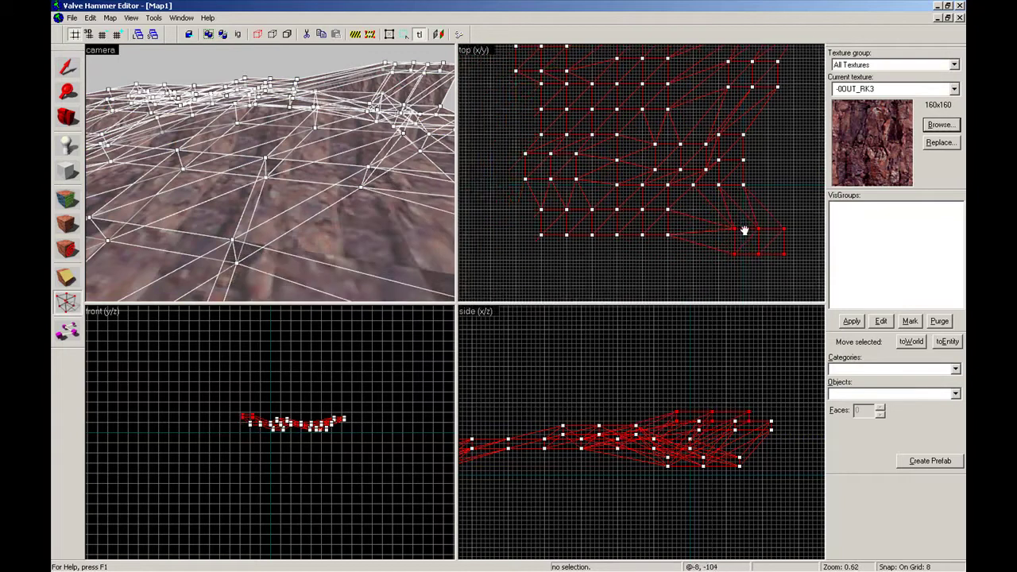
{"action": "scroll", "coordinate": [491, 247], "scroll_direction": "down", "scroll_amount": 2}
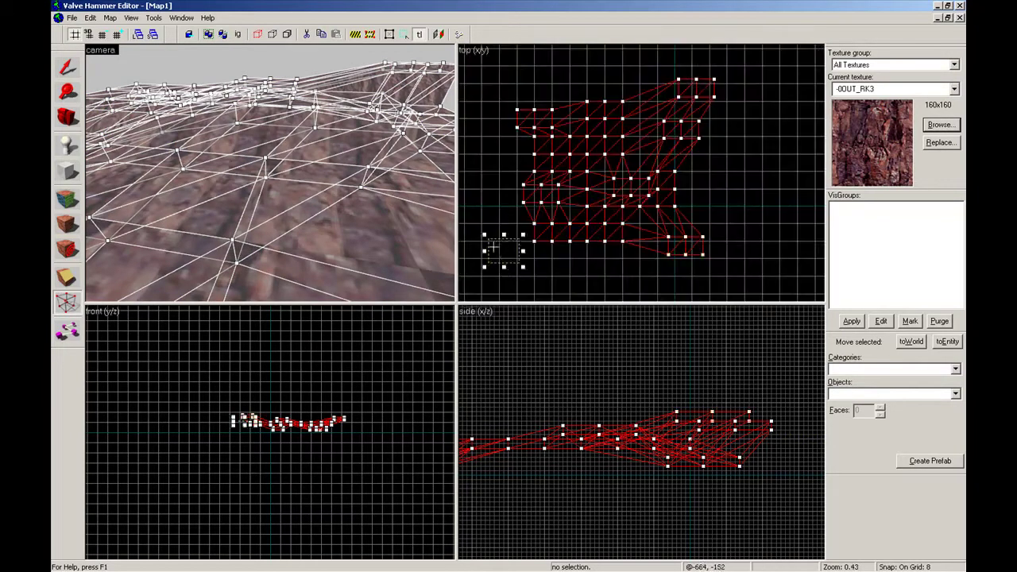
{"action": "left_click_drag", "start_coordinate": [493, 246], "coordinate": [534, 237]}
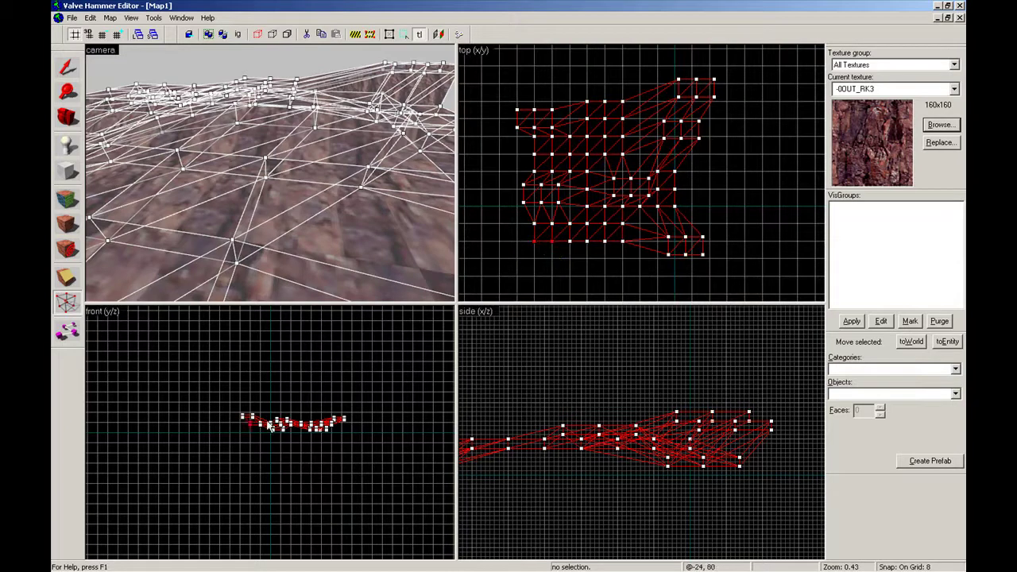
{"action": "scroll", "coordinate": [268, 426], "scroll_direction": "up", "scroll_amount": 8}
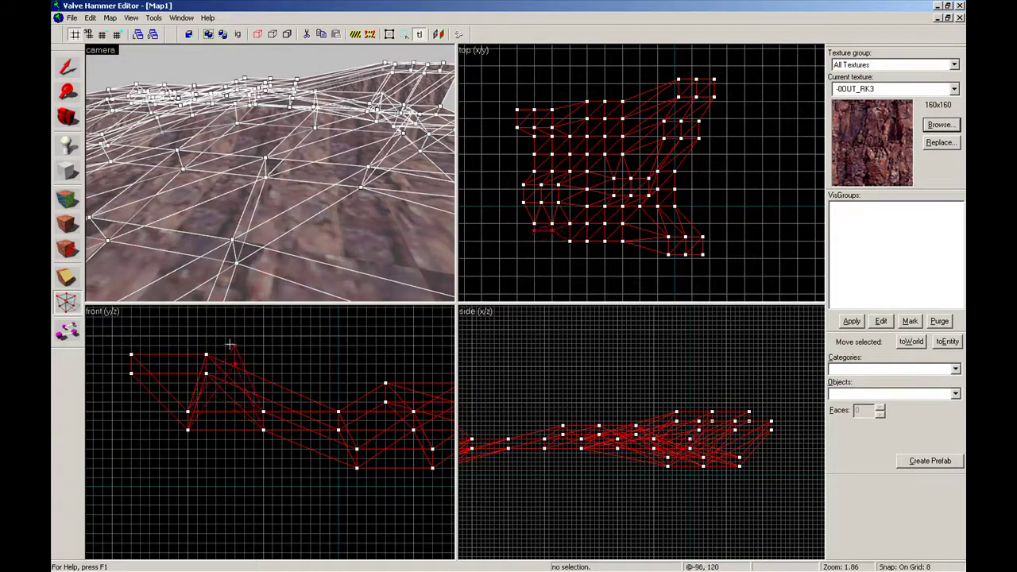
{"action": "left_click_drag", "start_coordinate": [234, 364], "coordinate": [206, 385]}
{"action": "scroll", "coordinate": [348, 268], "scroll_direction": "down", "scroll_amount": 3}
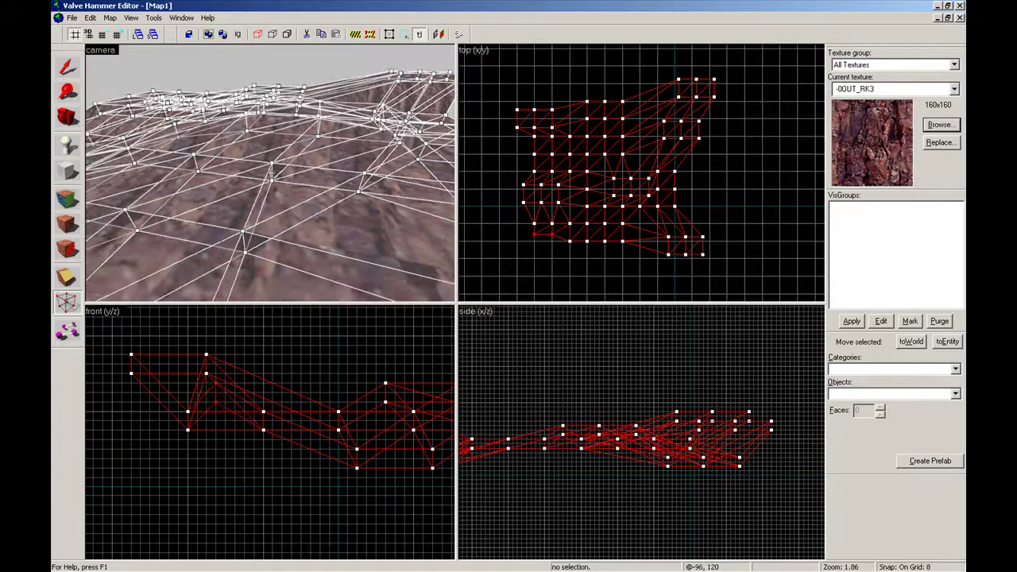
- Move the vertex group in the middle of the terrain's upper edge in top view slightly outward and lower it about 40 units
{"action": "left_click_drag", "start_coordinate": [769, 189], "coordinate": [606, 106]}
{"action": "key", "text": "Return"}
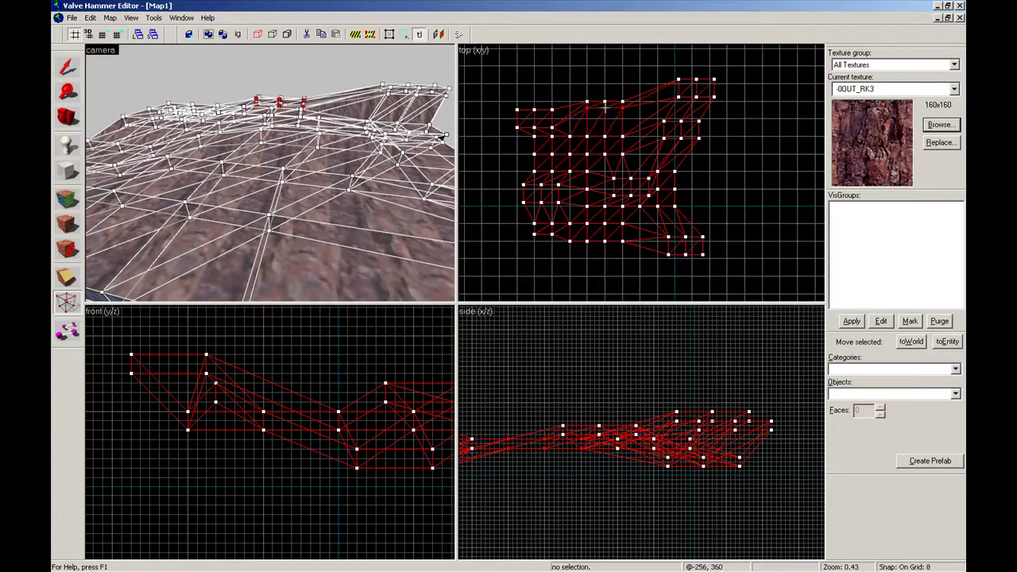
{"action": "mouse_move", "coordinate": [561, 454]}
{"action": "left_mouse_down"}
{"action": "mouse_move", "coordinate": [624, 442]}
{"action": "mouse_move", "coordinate": [613, 400]}
{"action": "mouse_move", "coordinate": [612, 434]}
{"action": "left_mouse_up"}
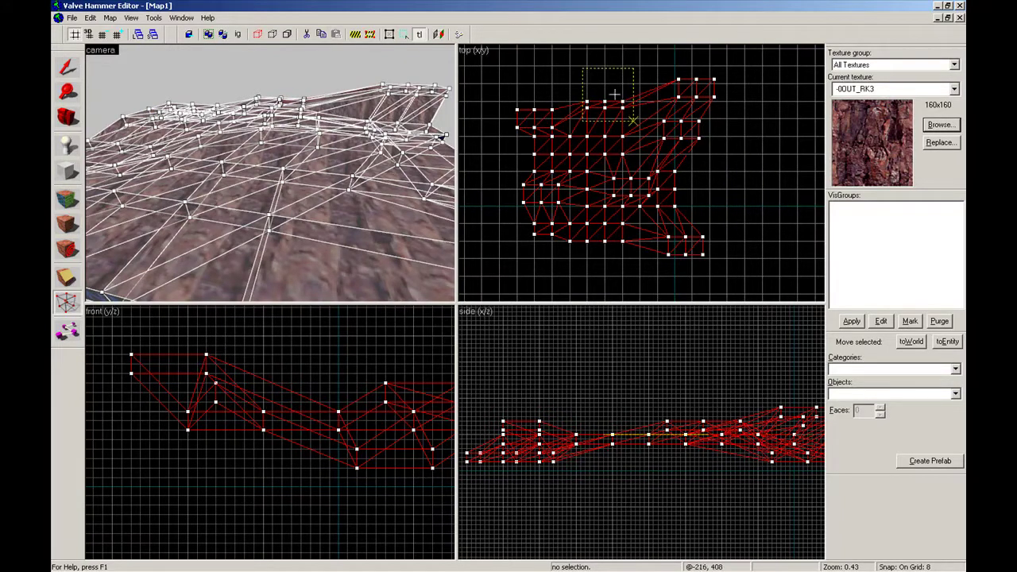
{"action": "left_click_drag", "start_coordinate": [585, 102], "coordinate": [632, 150]}
{"action": "left_click_drag", "start_coordinate": [751, 108], "coordinate": [803, 160]}
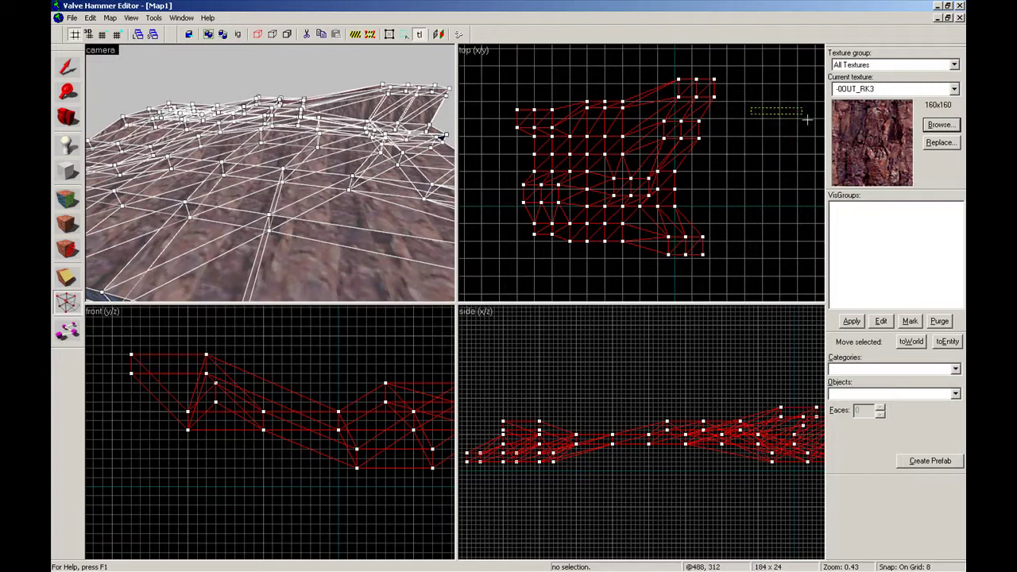
{"action": "left_click_drag", "start_coordinate": [786, 112], "coordinate": [617, 112]}
{"action": "key", "text": "Return"}
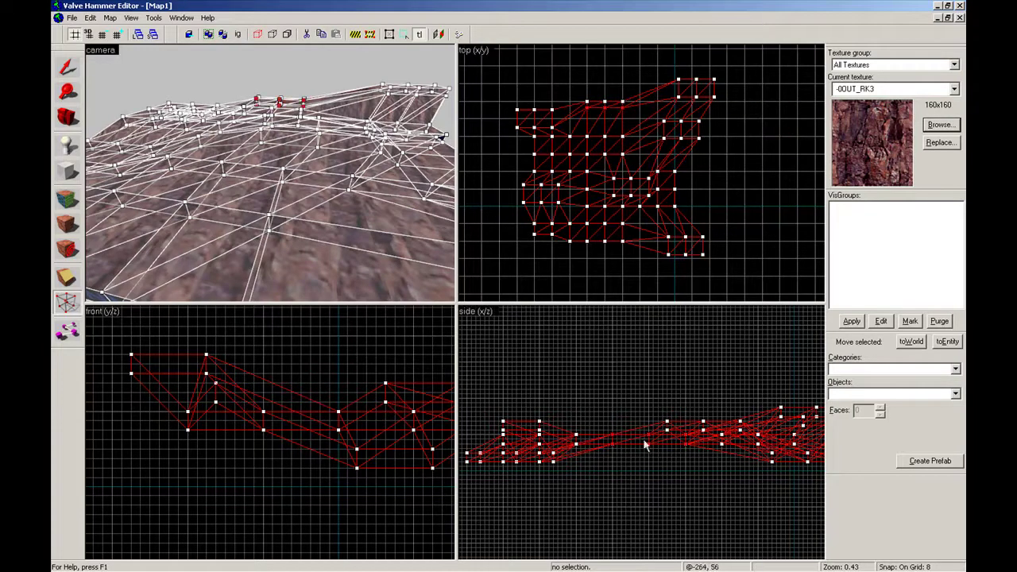
{"action": "left_click_drag", "start_coordinate": [686, 443], "coordinate": [685, 449]}
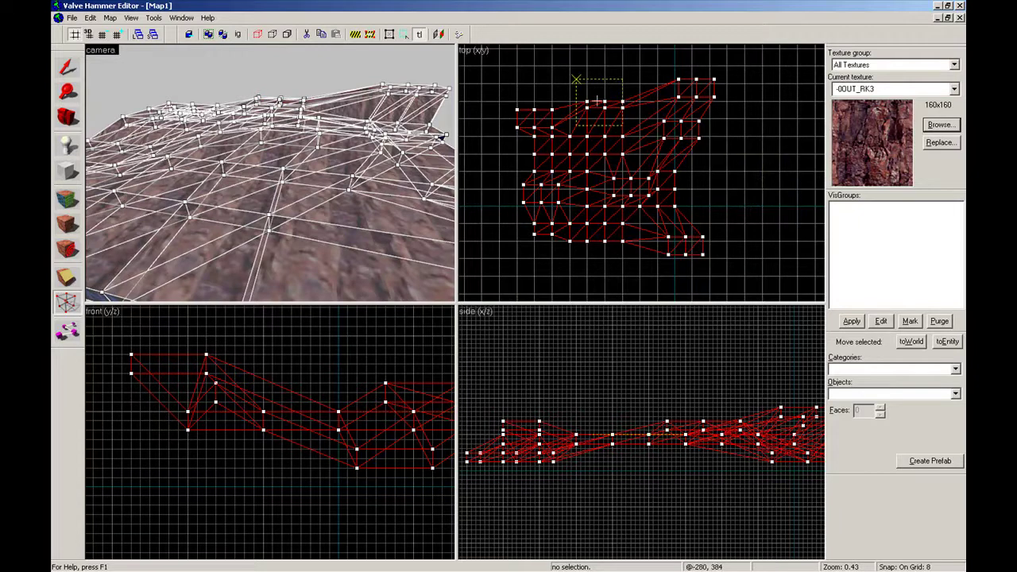
{"action": "left_click_drag", "start_coordinate": [574, 80], "coordinate": [602, 91]}
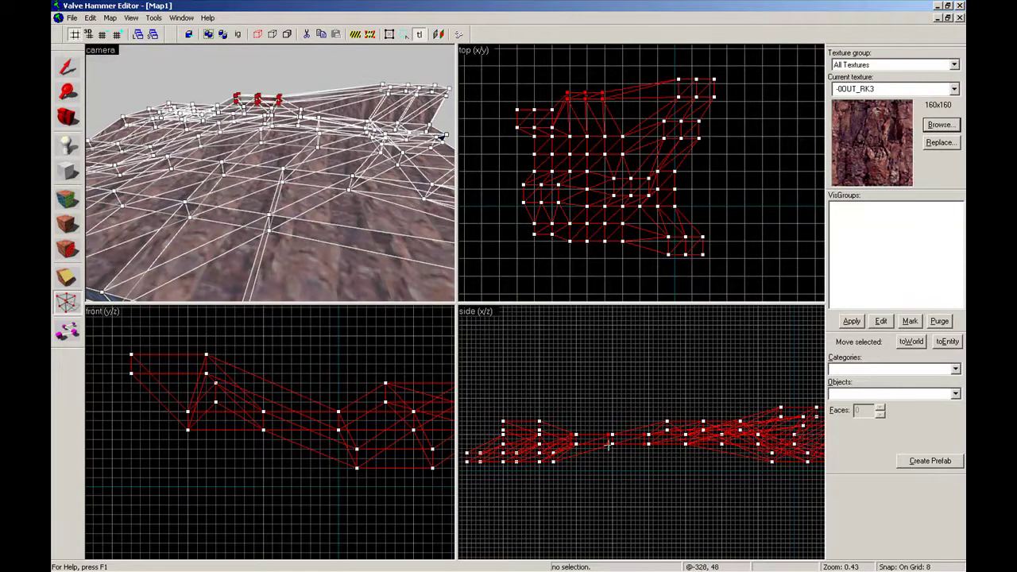
{"action": "left_click_drag", "start_coordinate": [611, 445], "coordinate": [628, 469]}
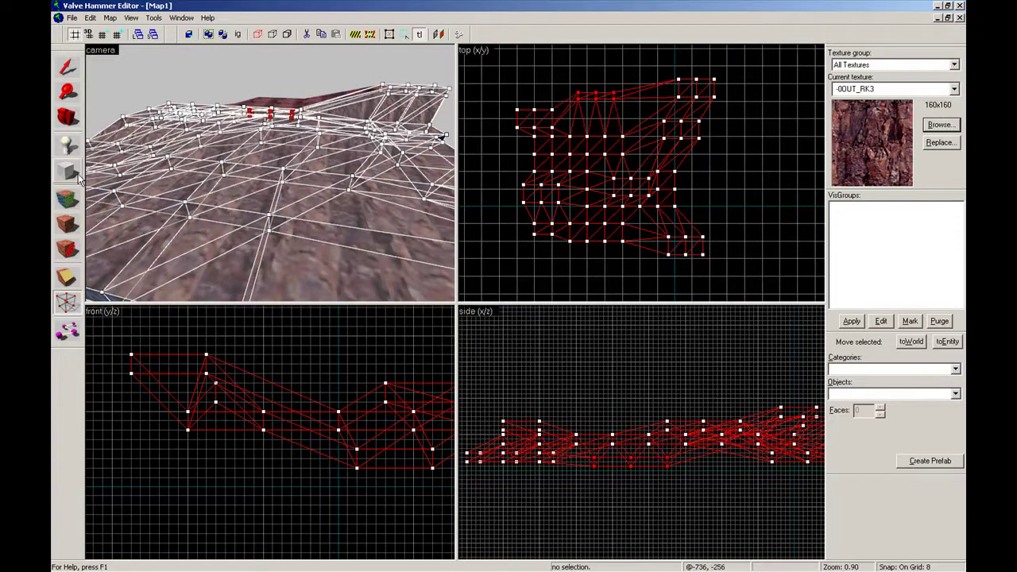
- Leave vertex editing and use Face alignment for the texture on the stretched, steep triangular face
{"action": "left_click", "coordinate": [75, 202]}
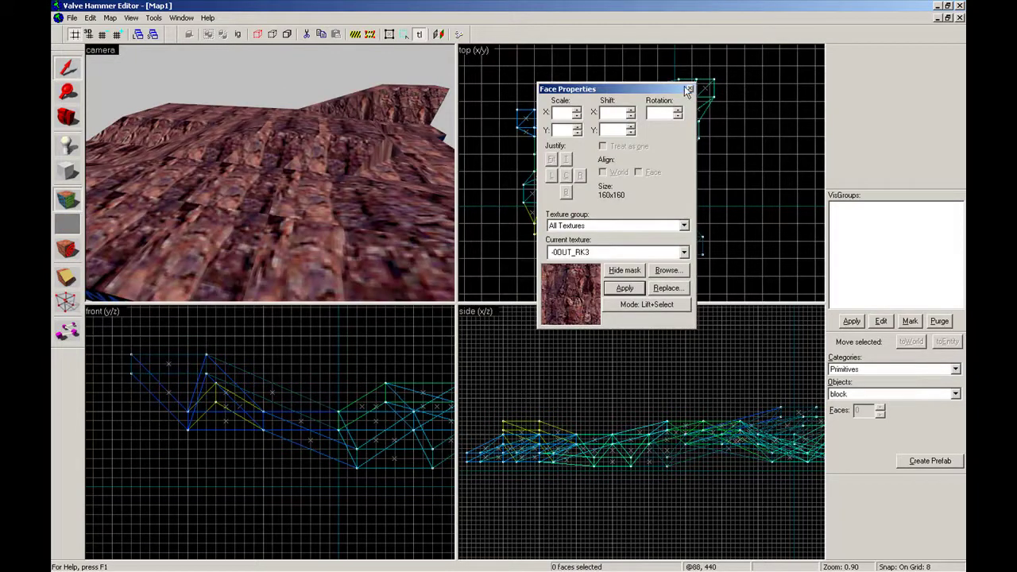
{"action": "left_click", "coordinate": [691, 88]}
{"action": "key", "text": "z"}
{"action": "key", "text": "w"}
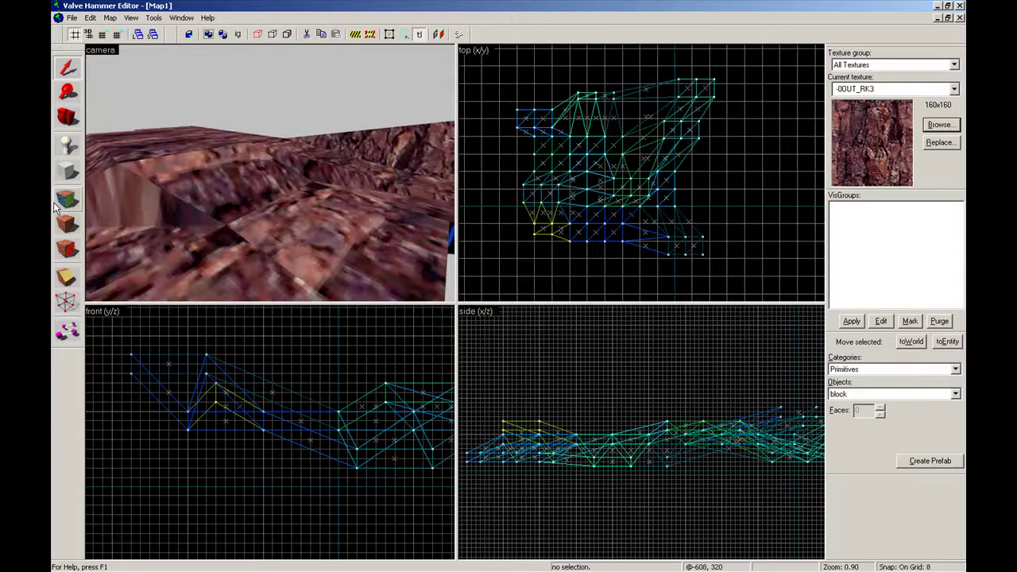
{"action": "left_click", "coordinate": [67, 200]}
{"action": "left_click", "coordinate": [163, 222]}
{"action": "left_click", "coordinate": [638, 173]}
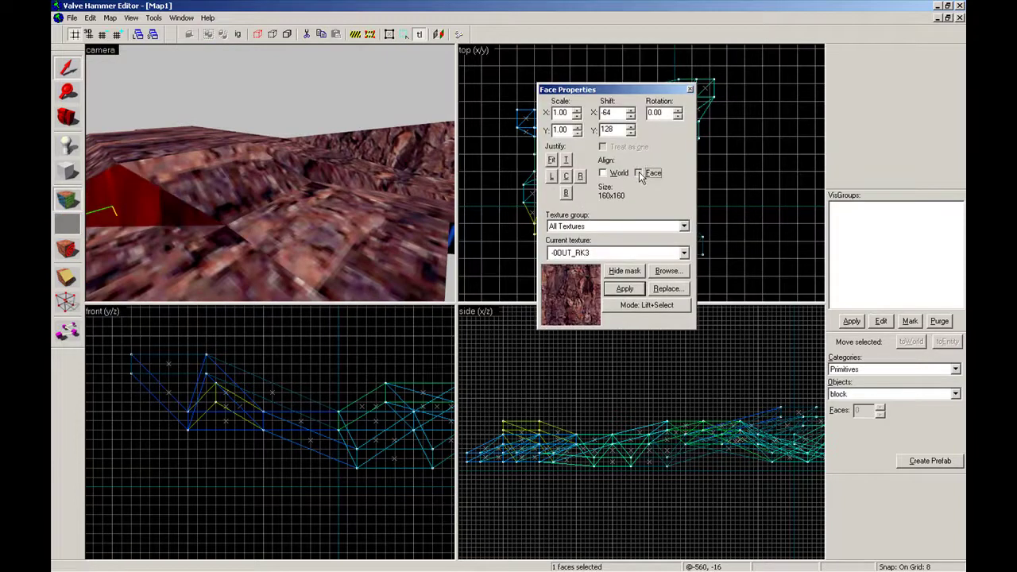
{"action": "left_click", "coordinate": [690, 89]}
- Examine the reshaped terrain's edges and hills from several angles in the camera view
{"action": "key", "text": "z"}
{"action": "key", "text": "d"}
{"action": "key", "text": "s"}
{"action": "key", "text": "w"}
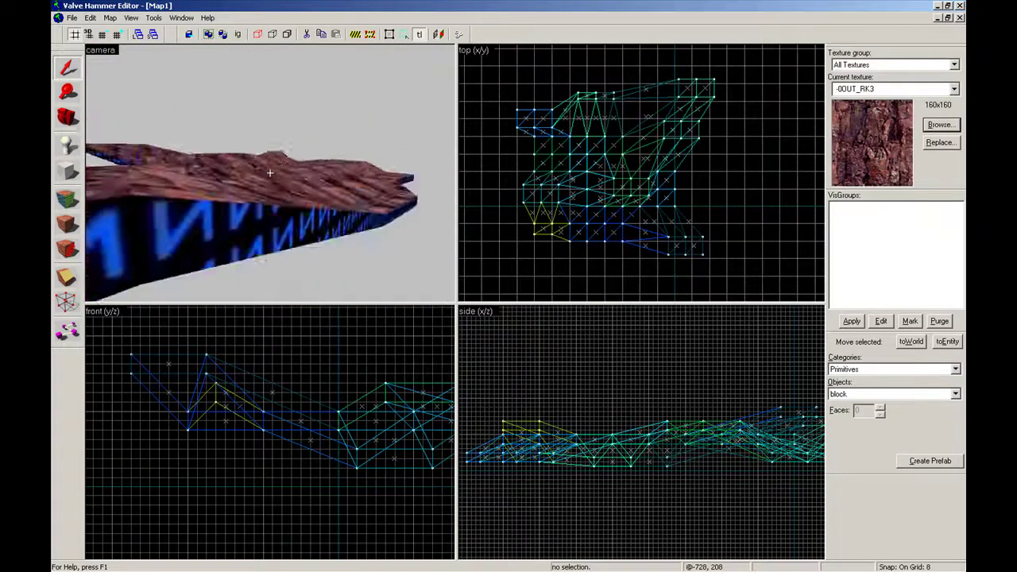
{"action": "key", "text": "s"}
{"action": "key", "text": "w"}
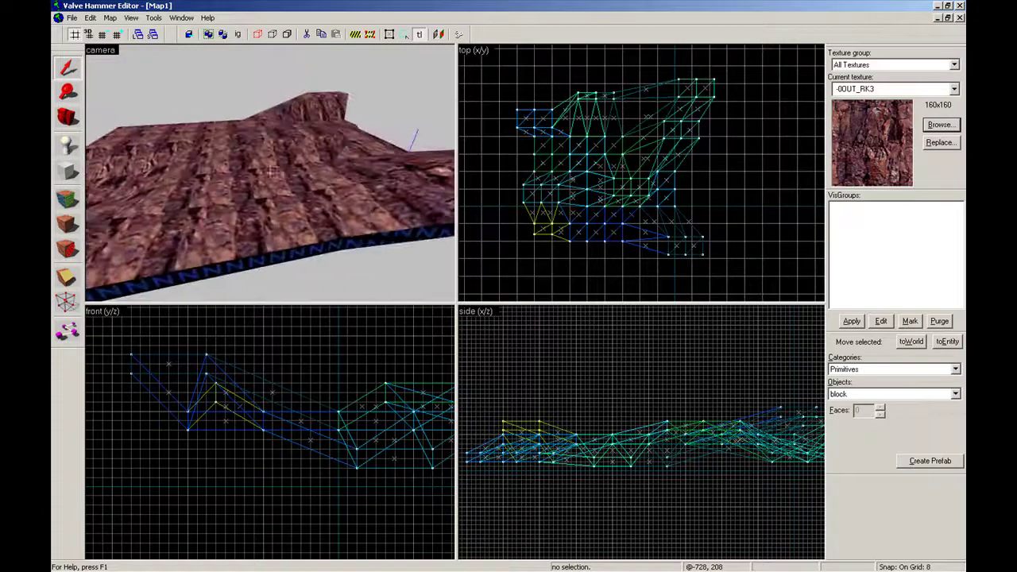
- Select the whole terrain and rotate it 90 degrees in front view so it stands upright as a wall
{"action": "left_click_drag", "start_coordinate": [720, 266], "coordinate": [510, 63]}
{"action": "key", "text": "Return"}
{"action": "scroll", "coordinate": [311, 441], "scroll_direction": "down", "scroll_amount": 10}
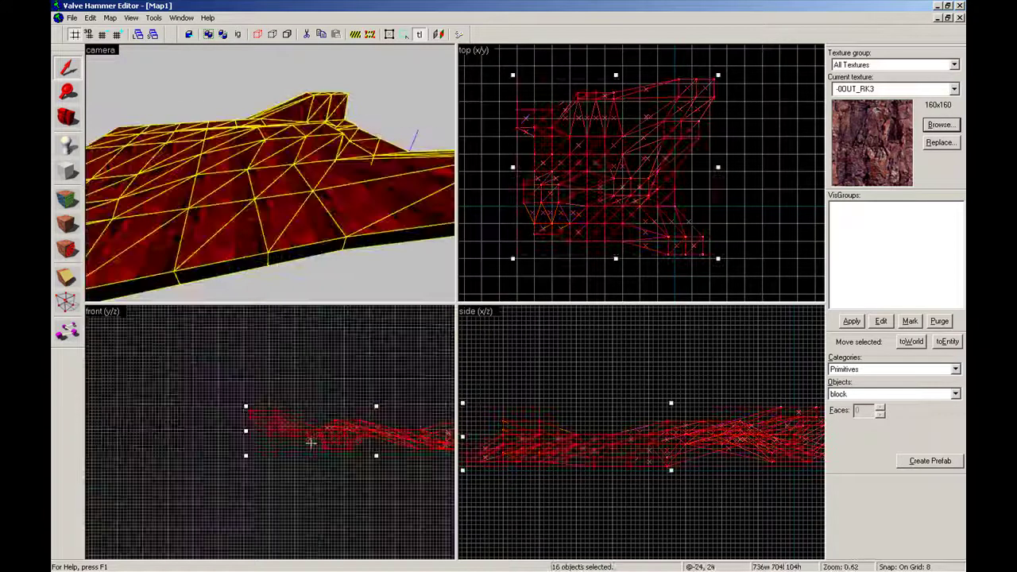
{"action": "left_click_drag", "start_coordinate": [311, 441], "coordinate": [245, 444]}
{"action": "left_click_drag", "start_coordinate": [342, 440], "coordinate": [302, 480]}
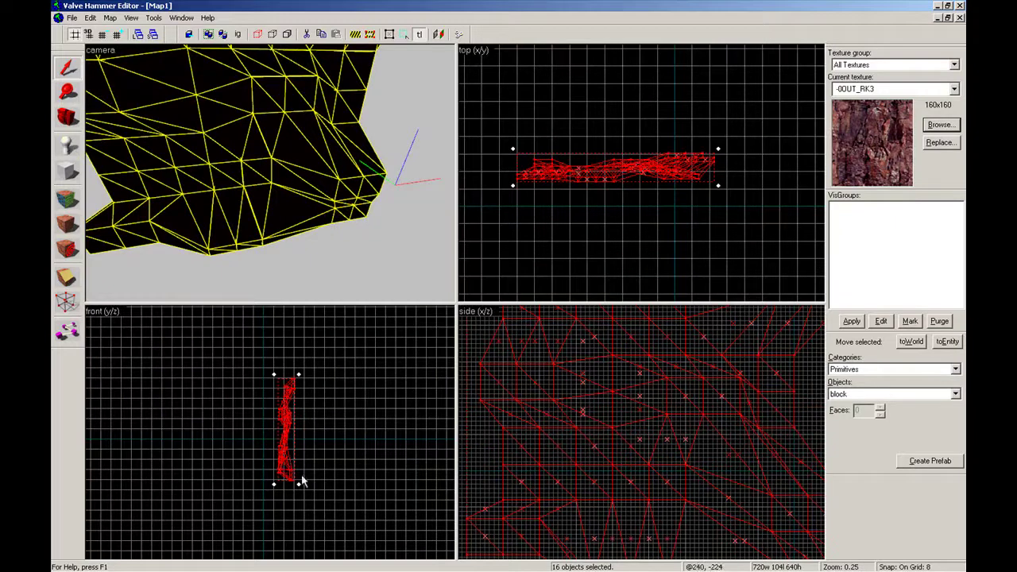
- Deselect the upright terrain and examine both its back and its rock-textured side as a cliff wall in the camera view
{"action": "left_click", "coordinate": [66, 201]}
{"action": "left_click", "coordinate": [692, 88]}
{"action": "key", "text": "z"}
{"action": "key", "text": "w"}
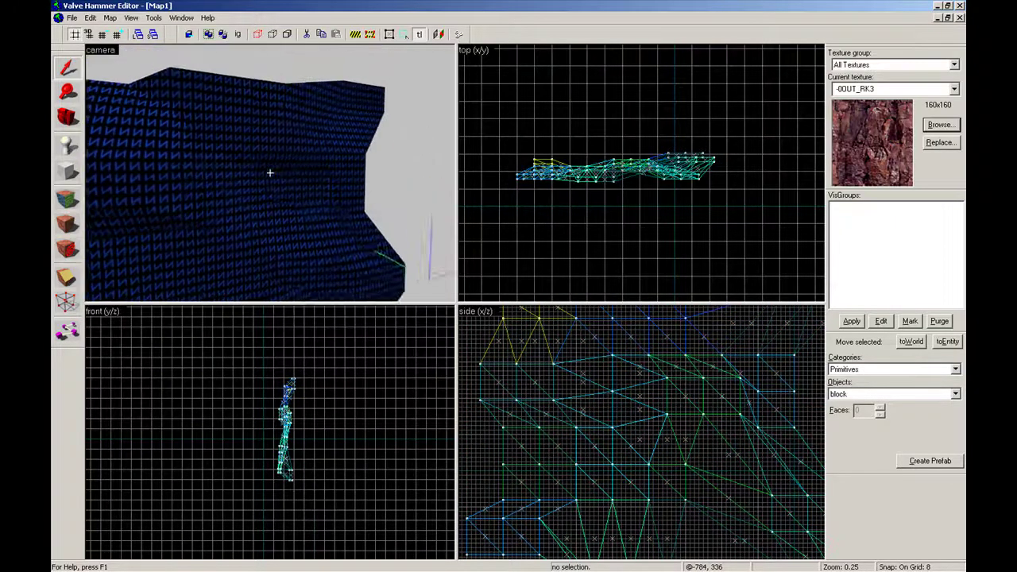
{"action": "key", "text": "s"}
{"action": "key", "text": "w"}
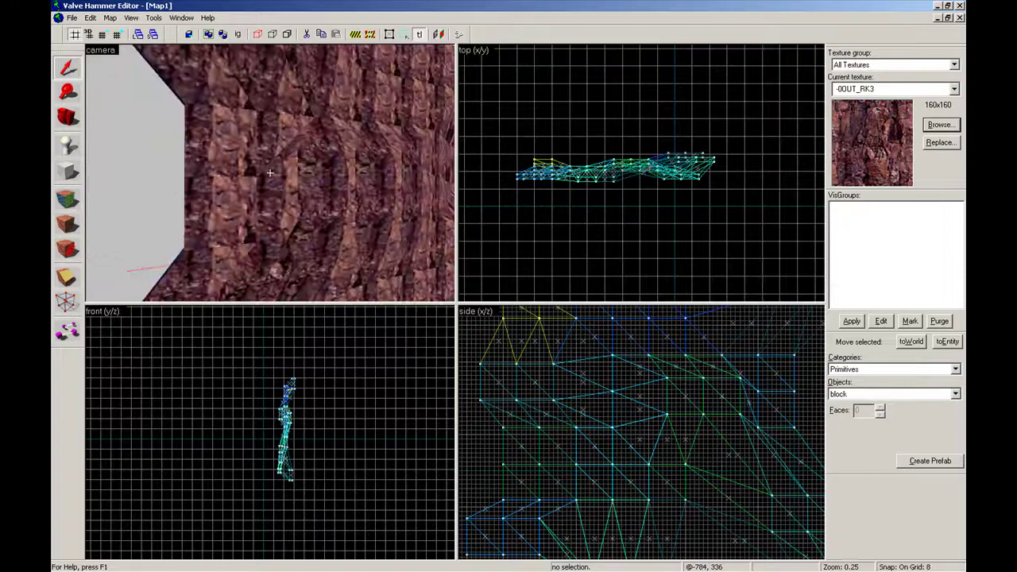
{"action": "key", "text": "s"}
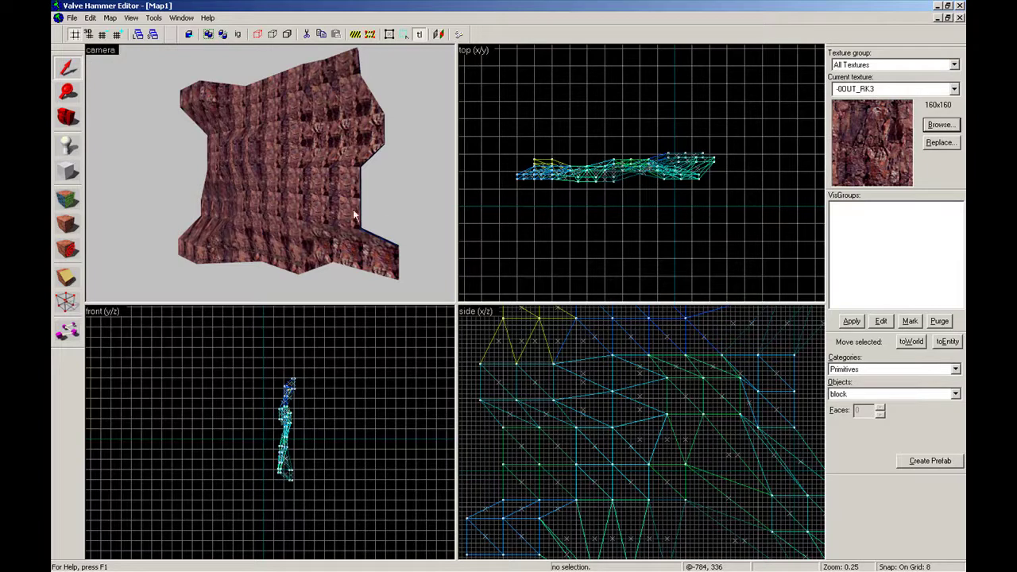
{"action": "key", "text": "z"}
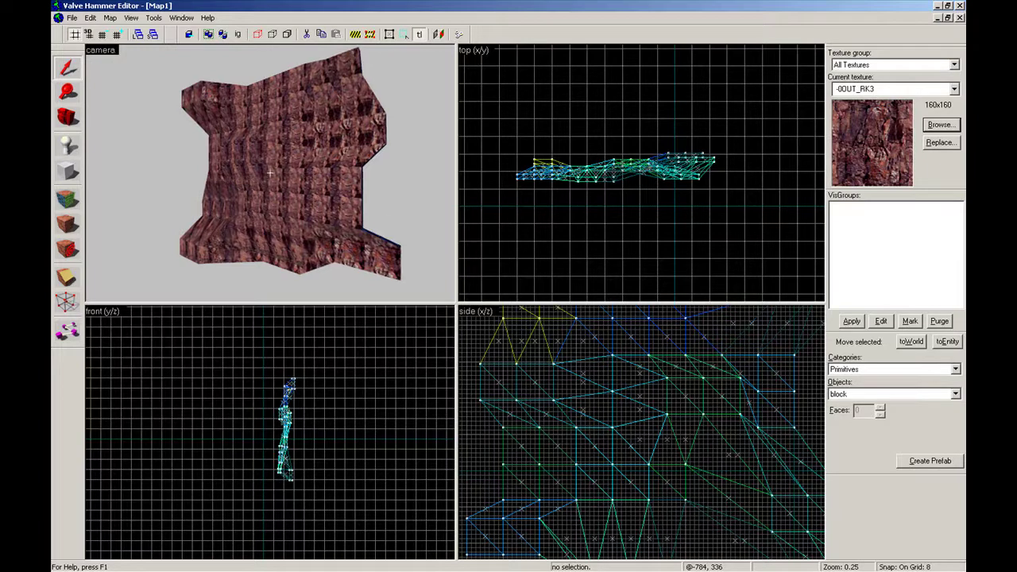
{"action": "key", "text": "z"}
- Select all the upright terrain brushes and rotate them back to horizontal in front view
{"action": "left_click_drag", "start_coordinate": [353, 497], "coordinate": [254, 355]}
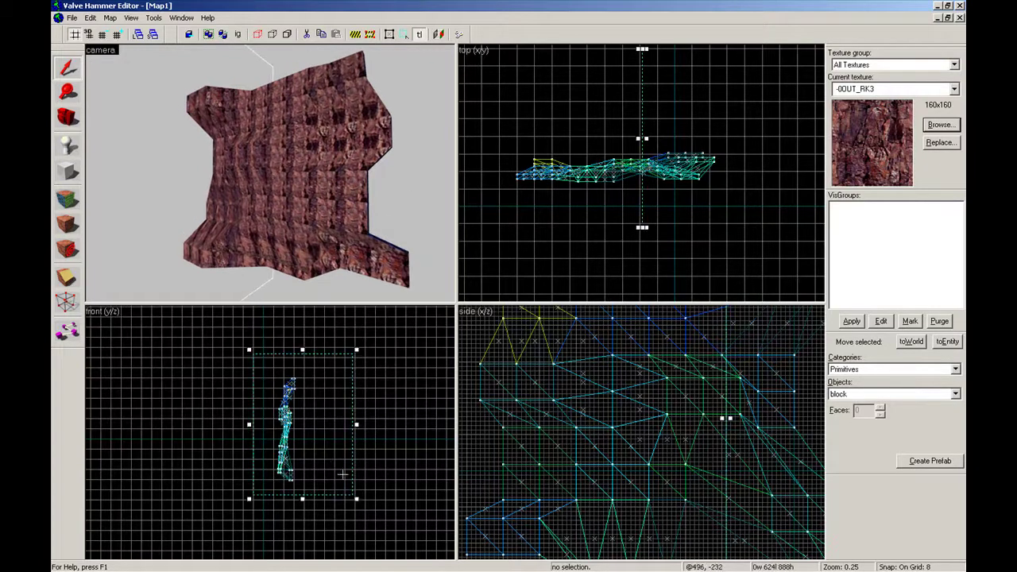
{"action": "key", "text": "Return"}
{"action": "key", "text": "Escape"}
{"action": "left_click_drag", "start_coordinate": [321, 487], "coordinate": [243, 370]}
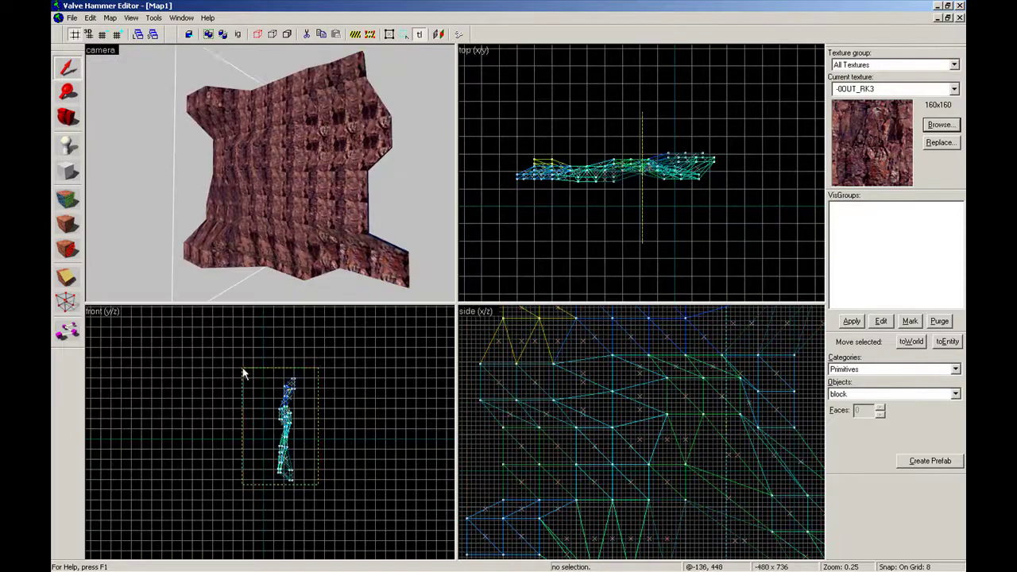
{"action": "key", "text": "Return"}
{"action": "key", "text": "ctrl+b"}
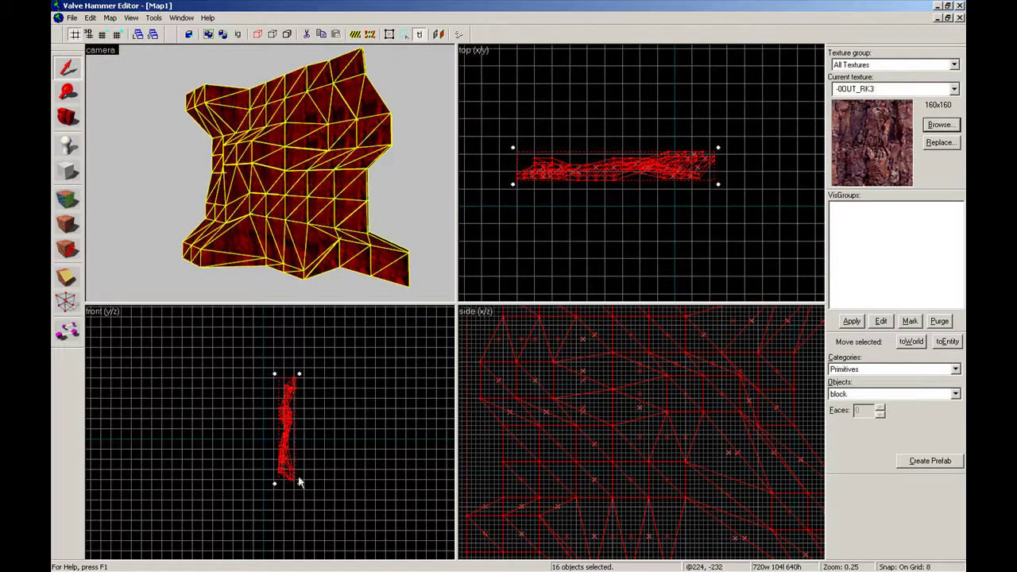
{"action": "left_click_drag", "start_coordinate": [301, 485], "coordinate": [343, 414]}
- Deselect the horizontal terrain and examine its hills, edges and rock surface from several angles in the camera view
{"action": "key", "text": "z"}
{"action": "key", "text": "w"}
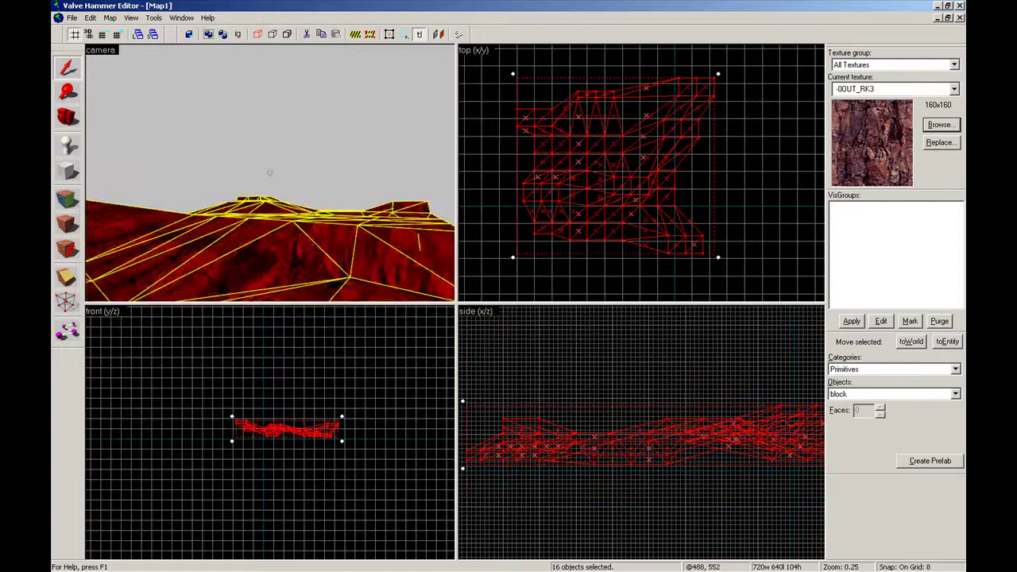
{"action": "scroll", "coordinate": [270, 172], "scroll_direction": "down", "scroll_amount": 6}
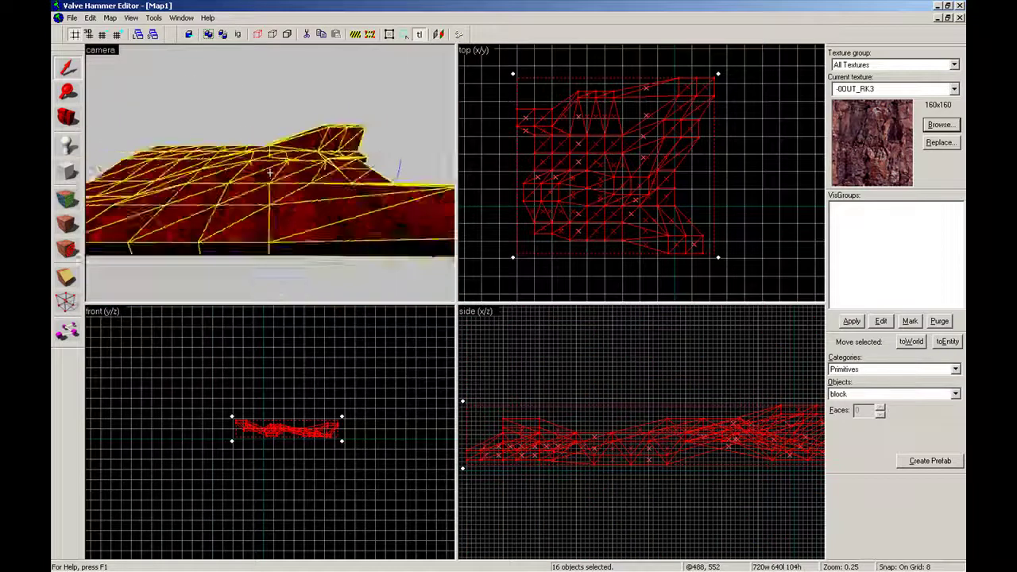
{"action": "left_click", "coordinate": [75, 209]}
{"action": "left_click", "coordinate": [696, 88]}
{"action": "key", "text": "z"}
{"action": "key", "text": "w"}
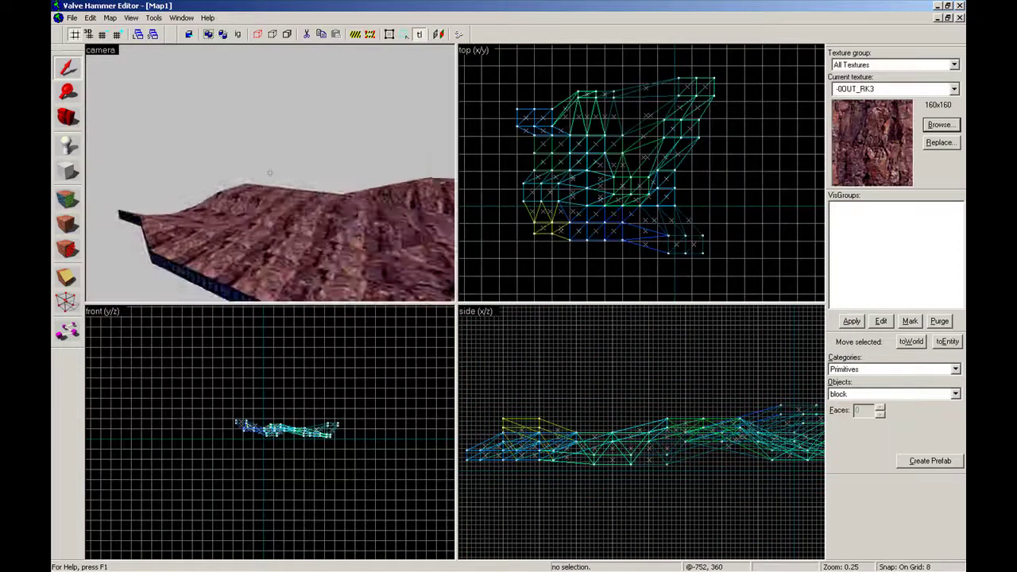
{"action": "key", "text": "s"}
{"action": "key", "text": "w"}
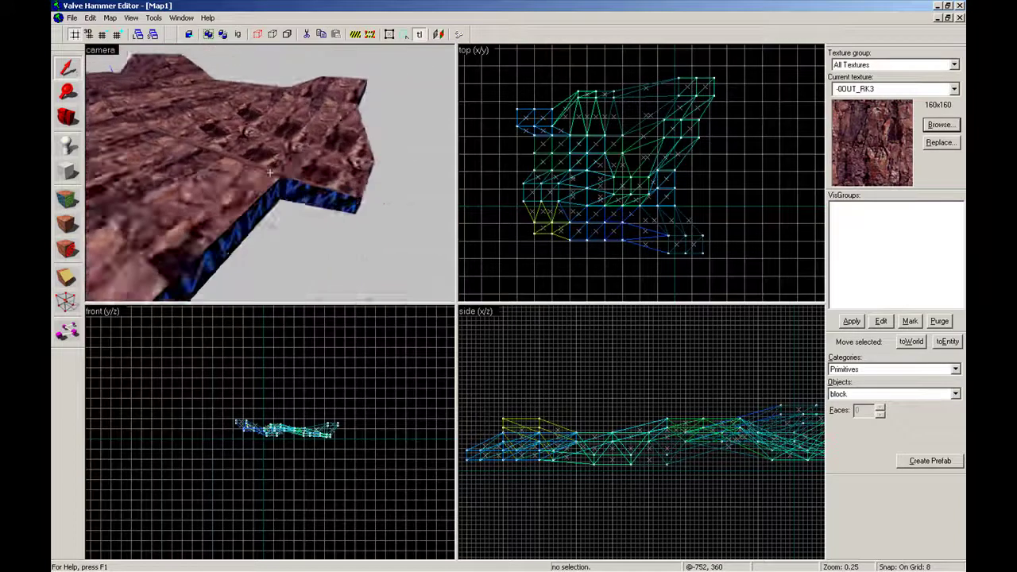
{"action": "left_click_drag", "start_coordinate": [270, 173], "coordinate": [270, 173]}
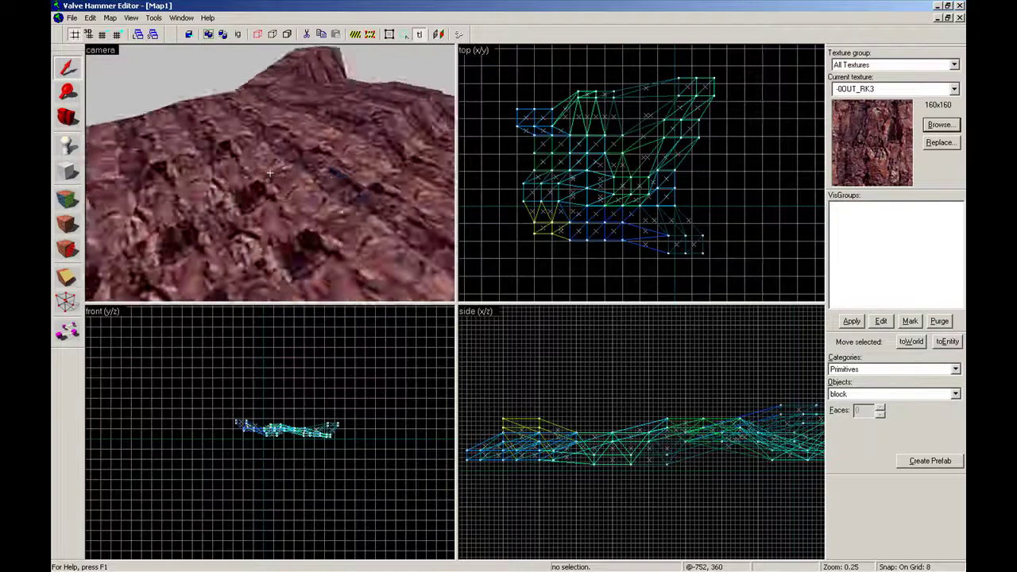
{"action": "key", "text": "z"}
- Select all terrain brushes for vertex editing and raise the small group of inner vertices left of centre in top view into a bump
{"action": "left_click_drag", "start_coordinate": [761, 260], "coordinate": [521, 65]}
{"action": "key", "text": "Return"}
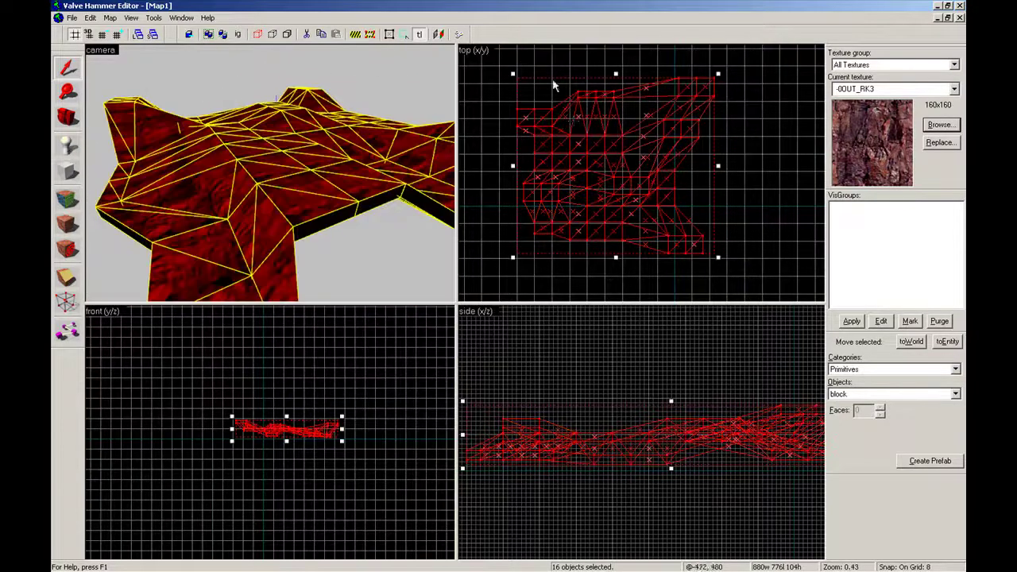
{"action": "left_click", "coordinate": [67, 305]}
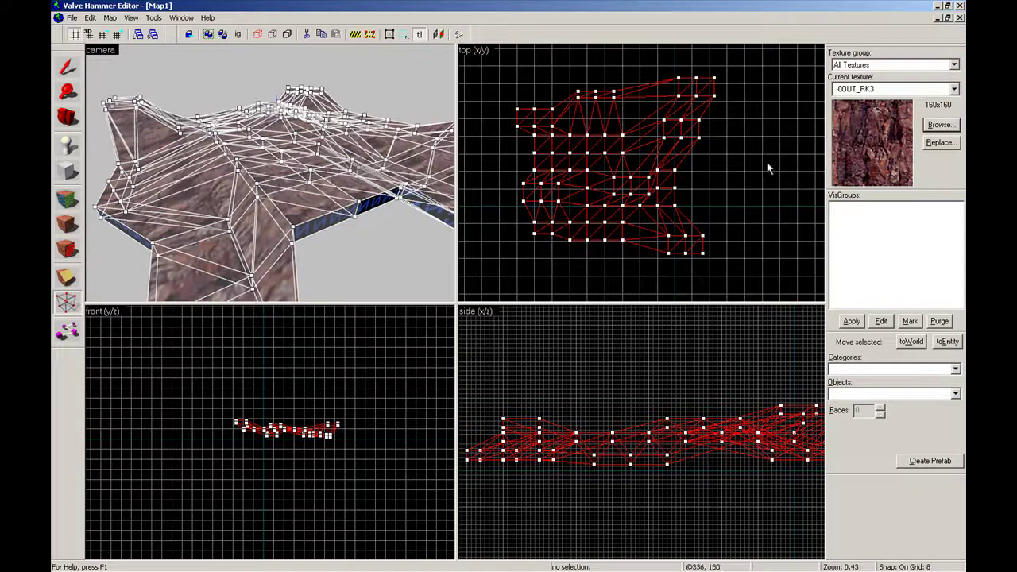
{"action": "left_click_drag", "start_coordinate": [769, 164], "coordinate": [731, 188]}
{"action": "left_click_drag", "start_coordinate": [561, 146], "coordinate": [589, 178]}
{"action": "key", "text": "Return"}
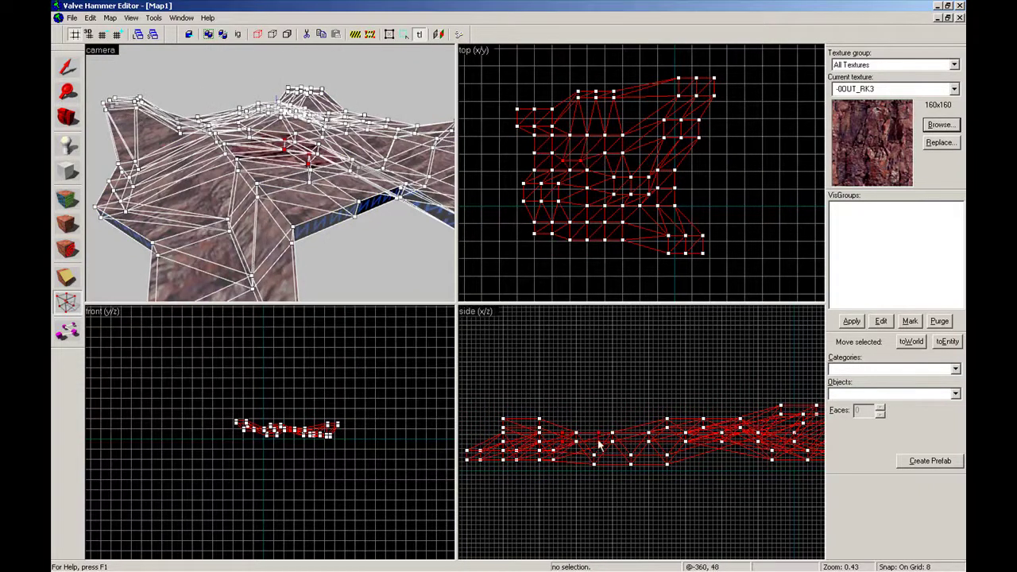
{"action": "scroll", "coordinate": [600, 447], "scroll_direction": "up", "scroll_amount": 3}
{"action": "left_click_drag", "start_coordinate": [593, 440], "coordinate": [640, 413]}
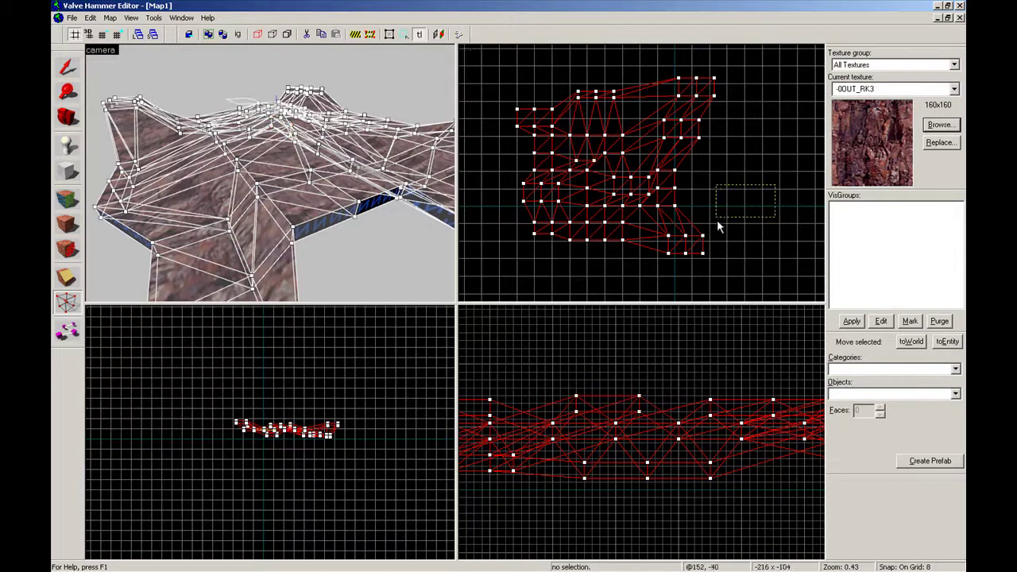
- Raise the block of vertices along the terrain's lower edge in top view to form a ridge, and finish vertex editing
{"action": "left_click_drag", "start_coordinate": [718, 222], "coordinate": [717, 224]}
{"action": "mouse_move", "coordinate": [636, 212]}
{"action": "left_mouse_down"}
{"action": "mouse_move", "coordinate": [610, 241]}
{"action": "mouse_move", "coordinate": [579, 248]}
{"action": "mouse_move", "coordinate": [592, 231]}
{"action": "left_mouse_up"}
{"action": "key", "text": "Return"}
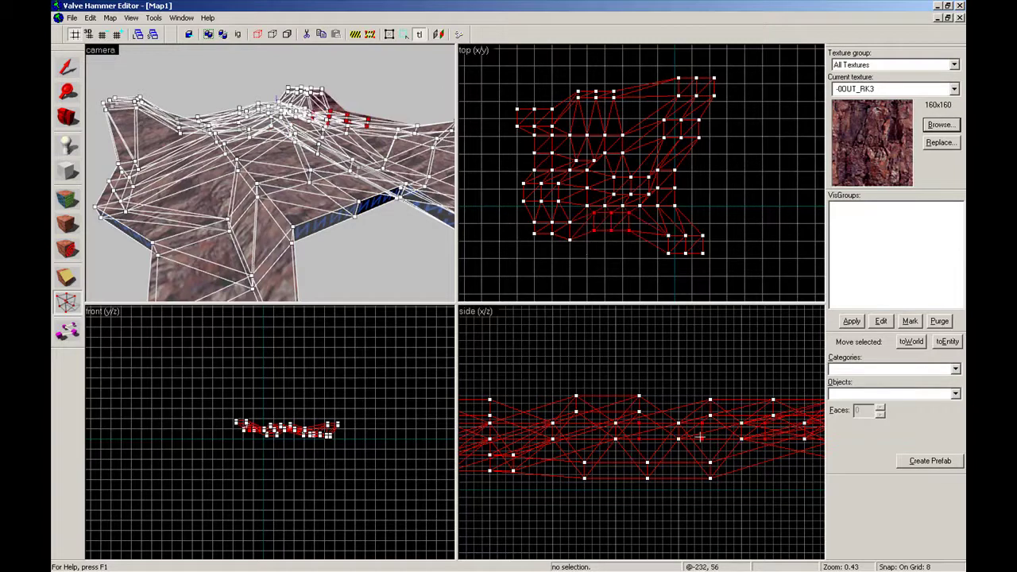
{"action": "left_click_drag", "start_coordinate": [701, 437], "coordinate": [711, 386]}
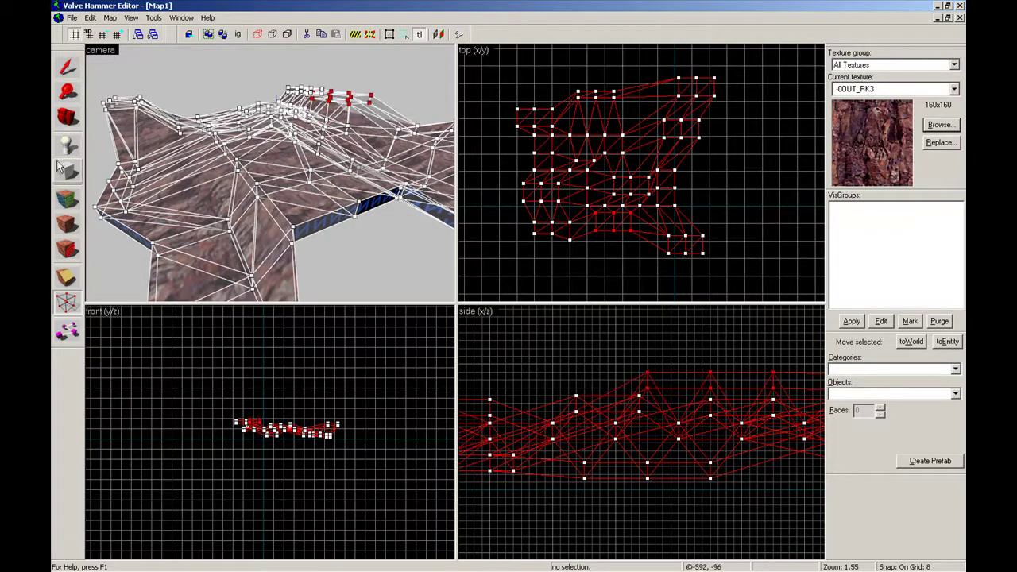
{"action": "left_click", "coordinate": [68, 201]}
{"action": "left_click", "coordinate": [692, 89]}
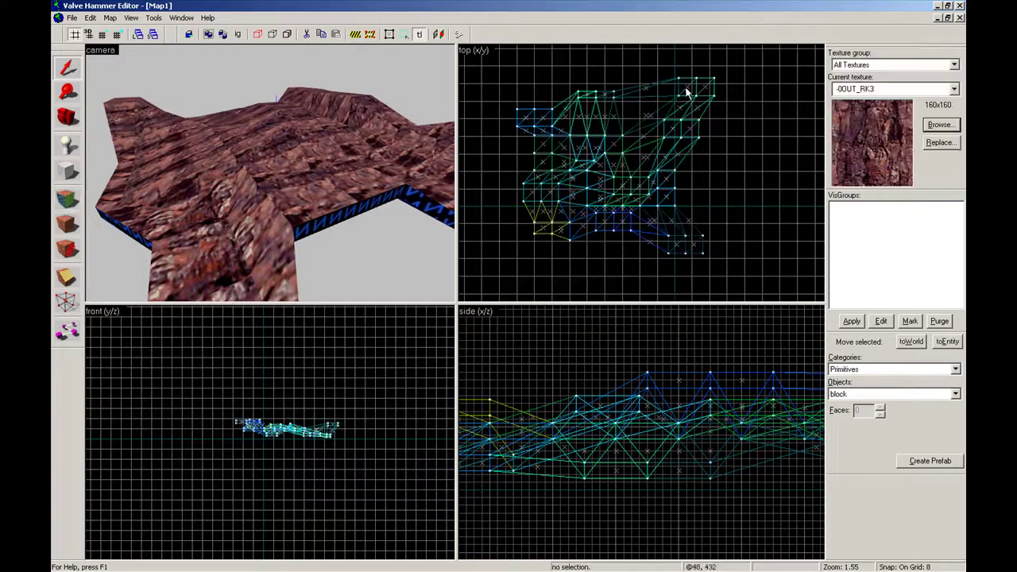
- Examine the reshaped terrain's new bump and ridge in the camera view, from close to the ground and from above
{"action": "key", "text": "z"}
{"action": "key", "text": "w"}
{"action": "key", "text": "w"}
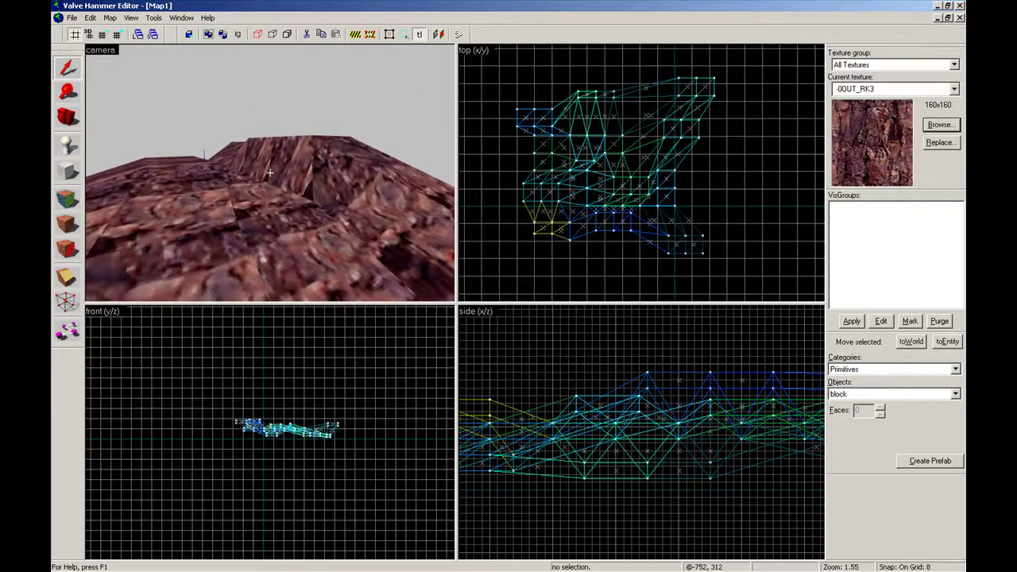
{"action": "key", "text": "w"}
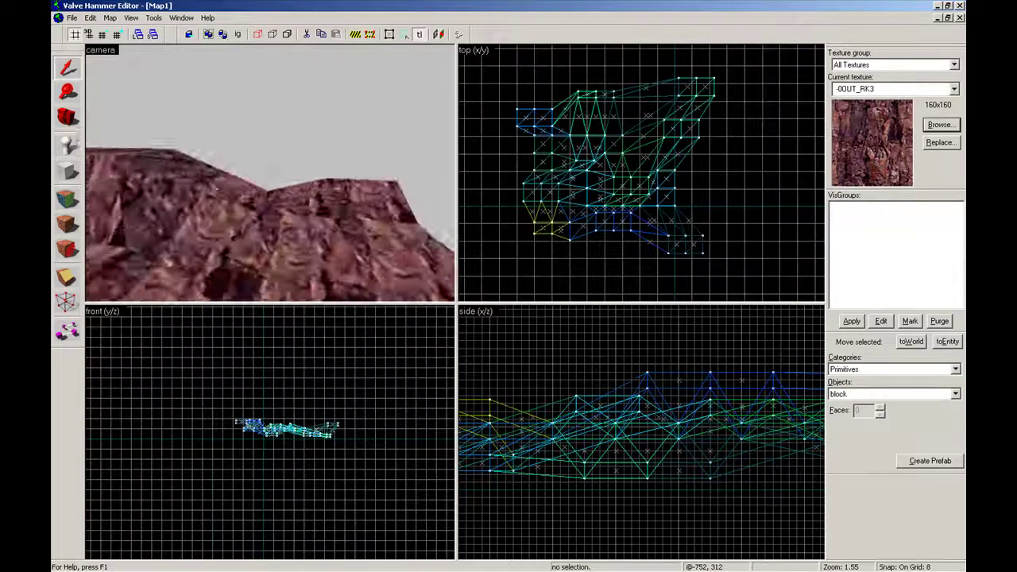
{"action": "key", "text": "s"}
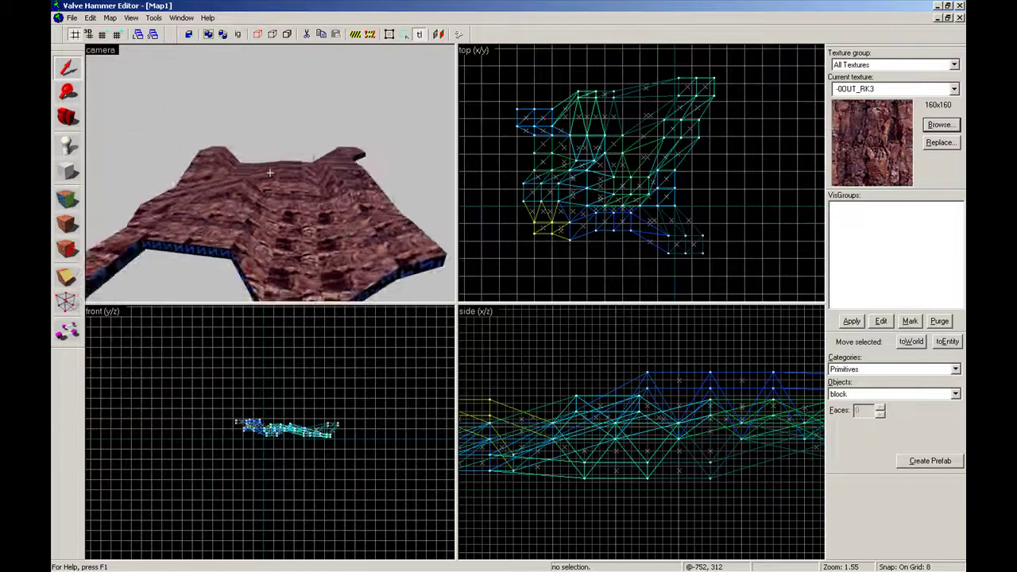
{"action": "key", "text": "w"}
{"action": "key", "text": "s"}
{"action": "key", "text": "Up"}
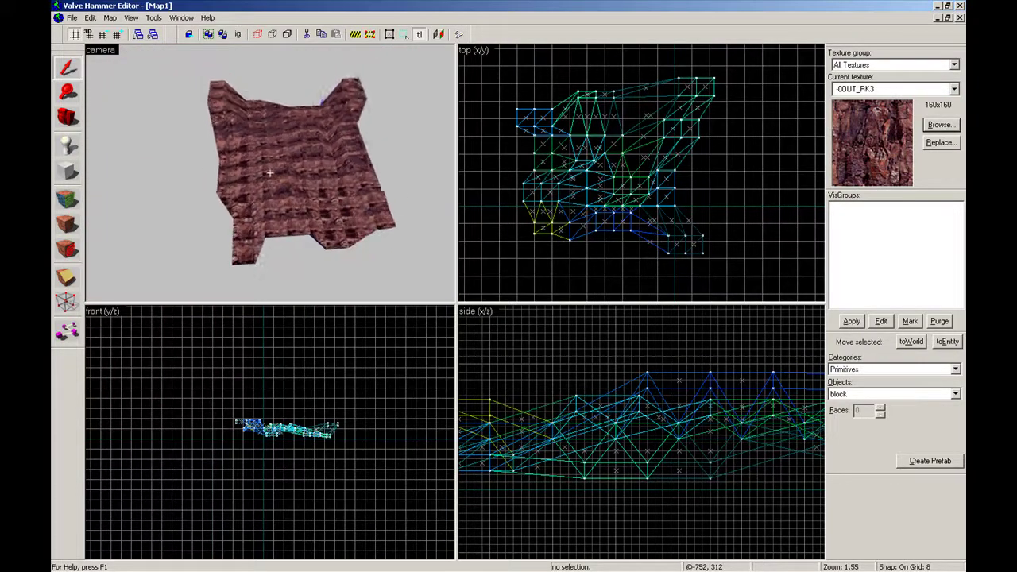